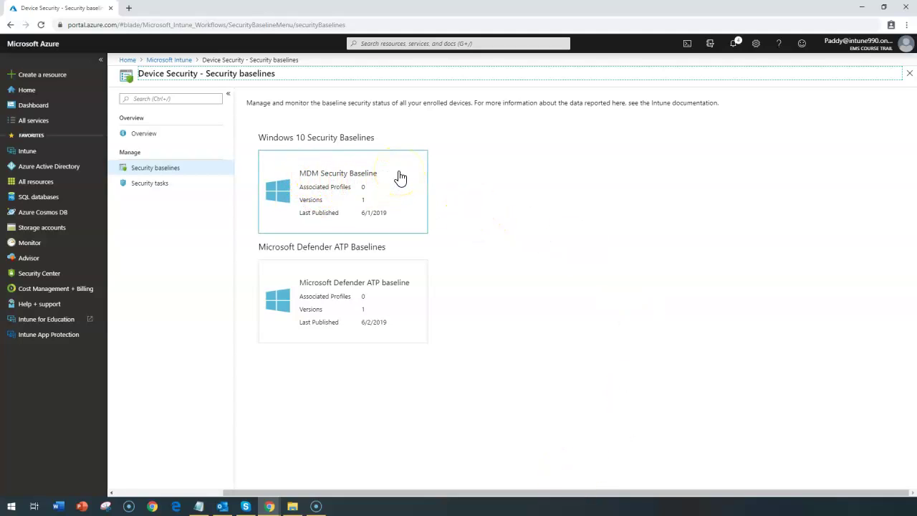
- Open the MDM Security Baseline, review its version and publication details, and go to its list of profiles
{"action": "left_click", "coordinate": [348, 334]}
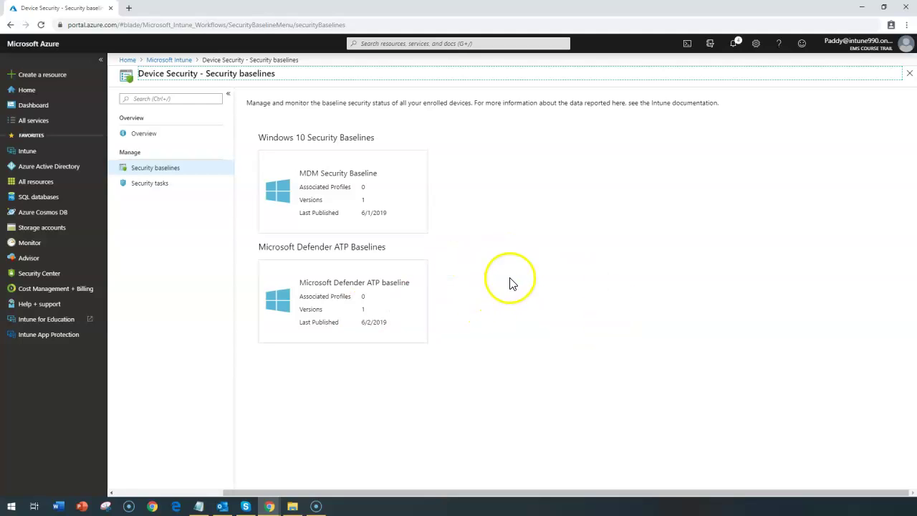
{"action": "left_click", "coordinate": [352, 194]}
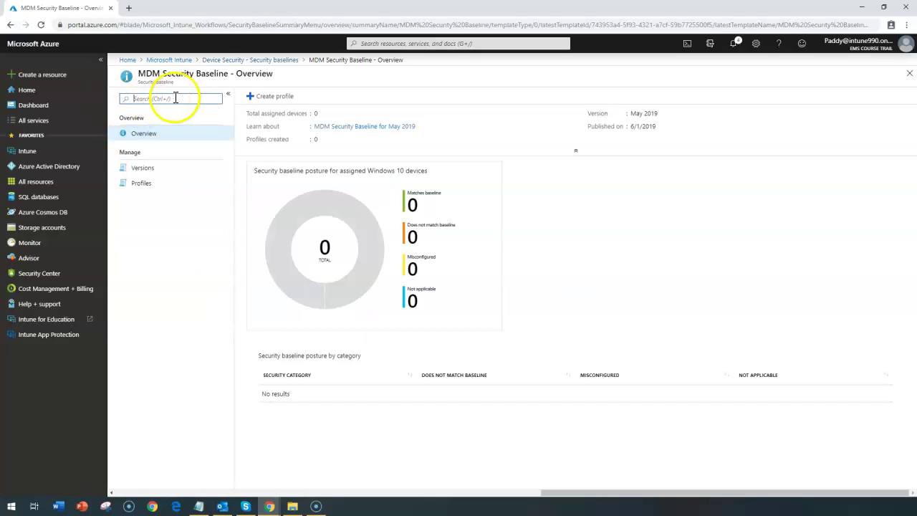
{"action": "left_click_drag", "start_coordinate": [162, 74], "coordinate": [230, 82]}
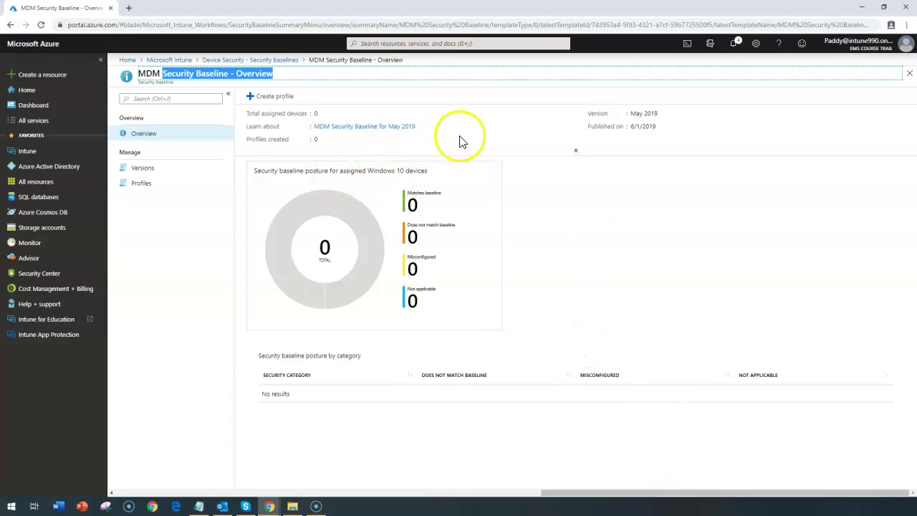
{"action": "double_click", "coordinate": [273, 126]}
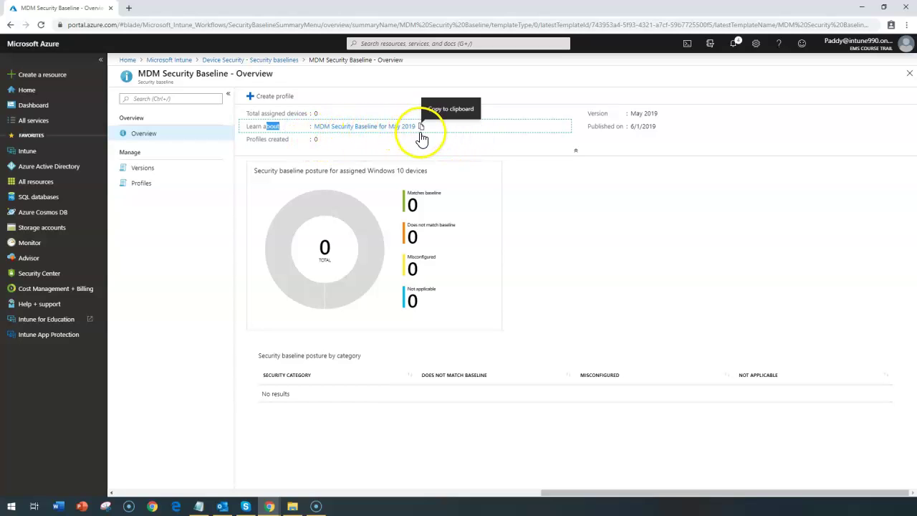
{"action": "double_click", "coordinate": [650, 127]}
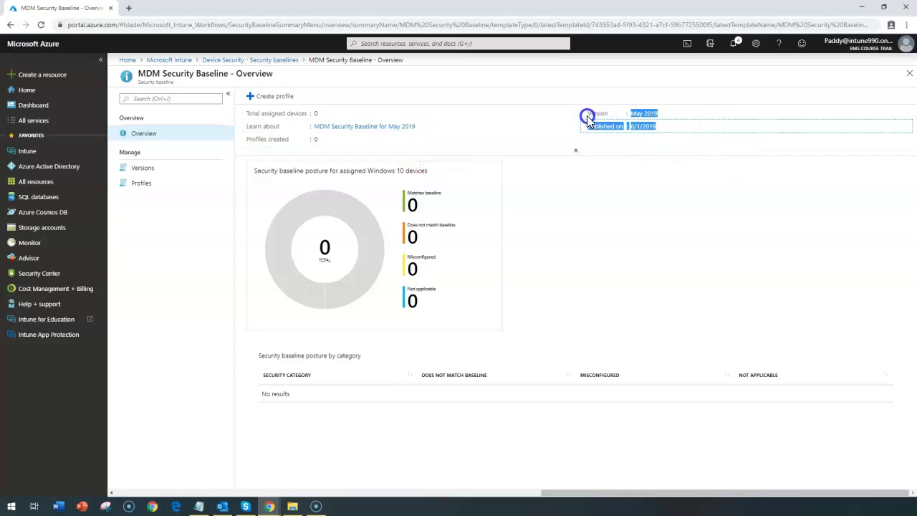
{"action": "left_click_drag", "start_coordinate": [587, 117], "coordinate": [584, 113]}
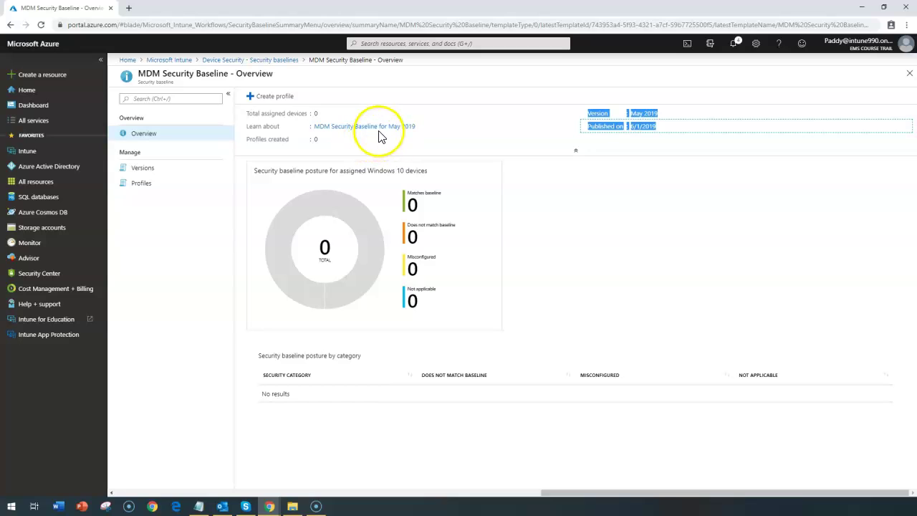
{"action": "left_click_drag", "start_coordinate": [252, 127], "coordinate": [424, 135]}
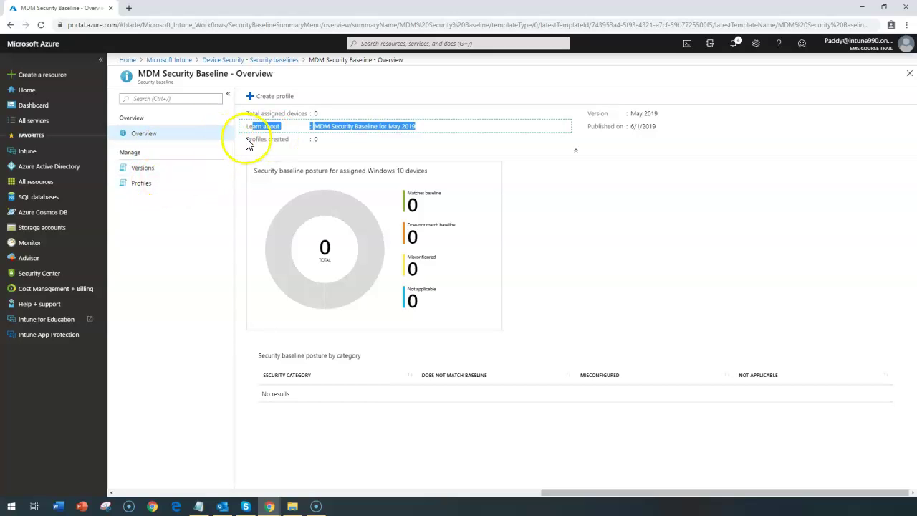
{"action": "left_click", "coordinate": [158, 184]}
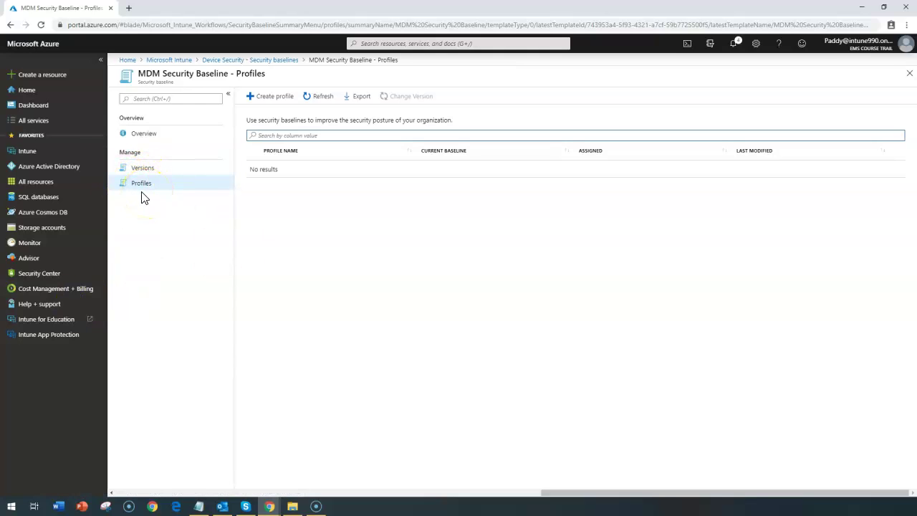
{"action": "left_click", "coordinate": [266, 96]}
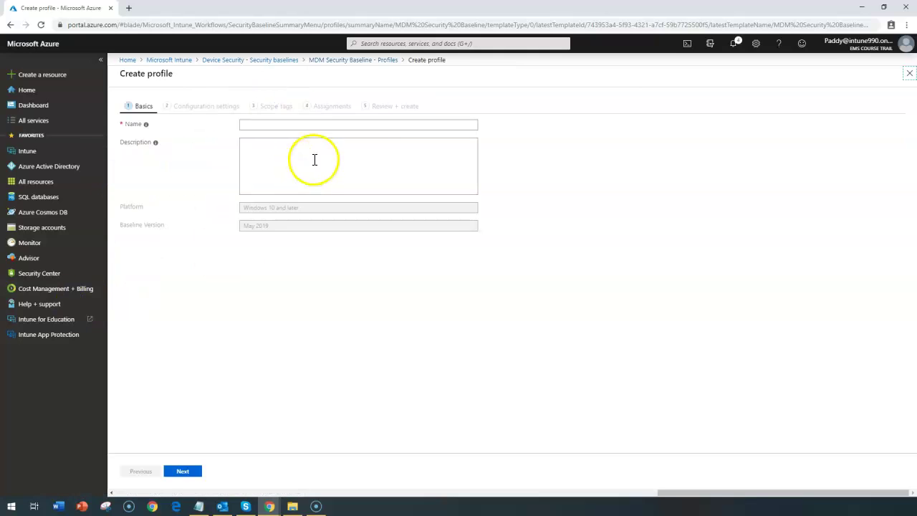
{"action": "left_click", "coordinate": [262, 124]}
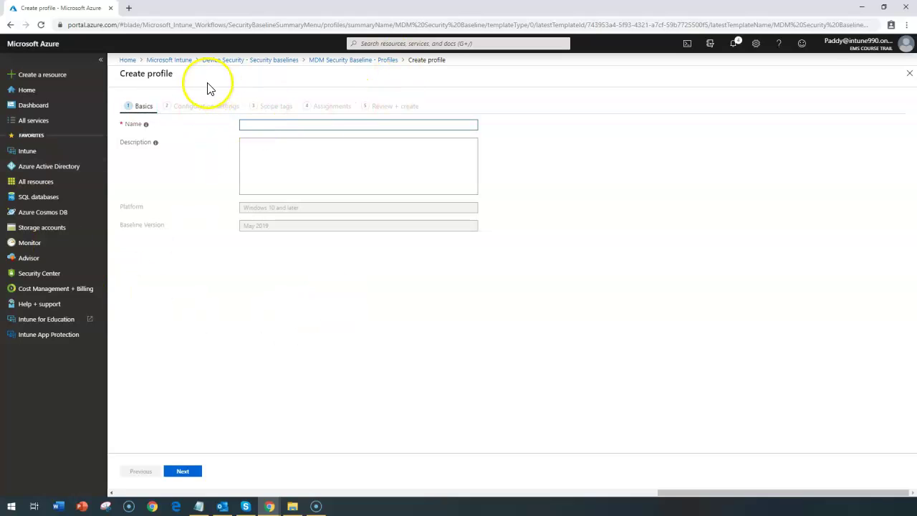
{"action": "left_click", "coordinate": [346, 63]}
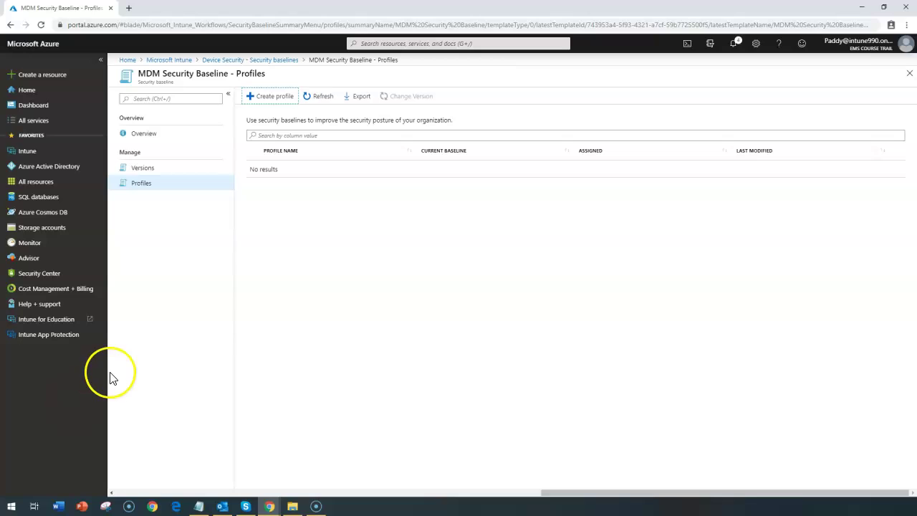
- Start a baseline profile with "Demo Security Baselines" as name and description, and continue to its configuration settings
{"action": "left_click", "coordinate": [272, 105]}
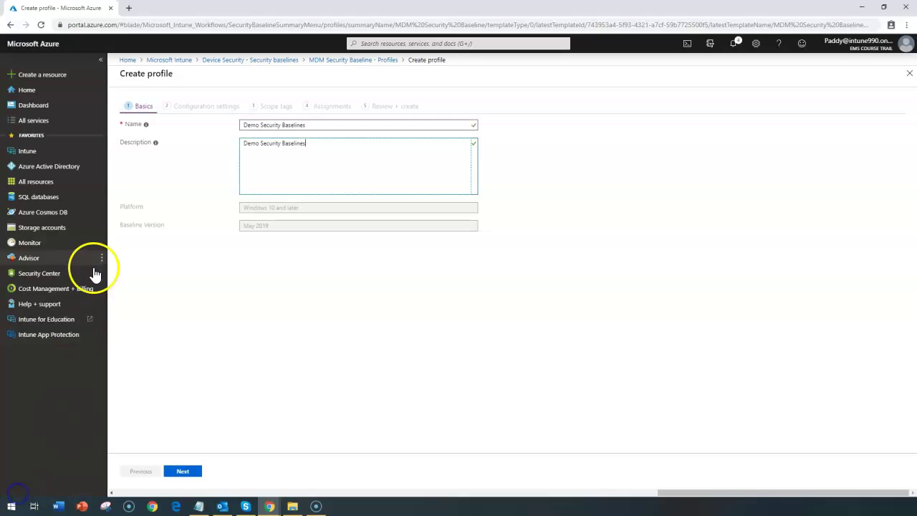
{"action": "left_click", "coordinate": [184, 470]}
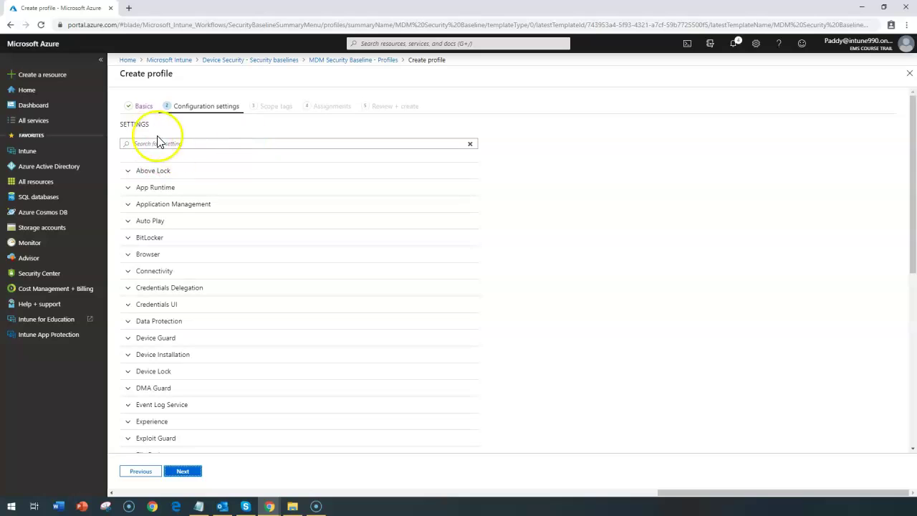
- Look over the setting categories and examine the Above Lock and App Runtime settings, including the Microsoft accounts option for Windows Store apps
{"action": "scroll", "coordinate": [322, 356], "scroll_direction": "down", "scroll_amount": 5}
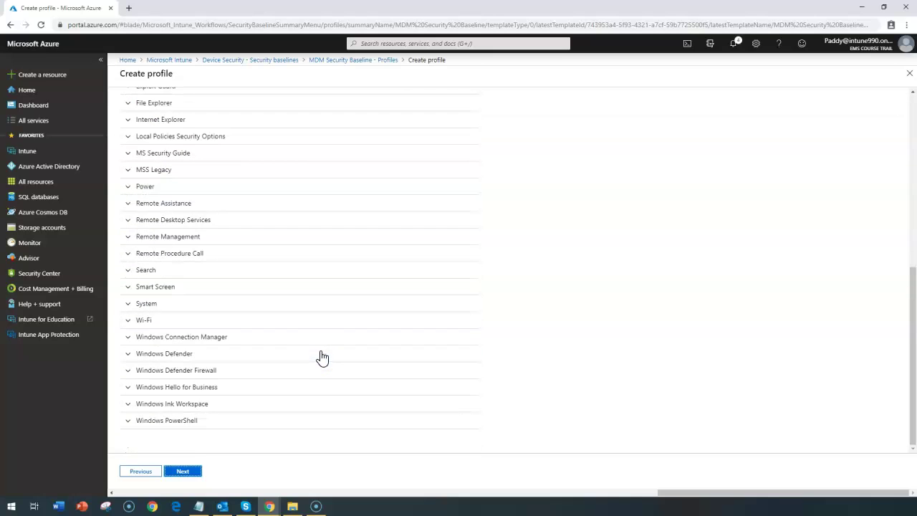
{"action": "scroll", "coordinate": [351, 270], "scroll_direction": "up", "scroll_amount": 5}
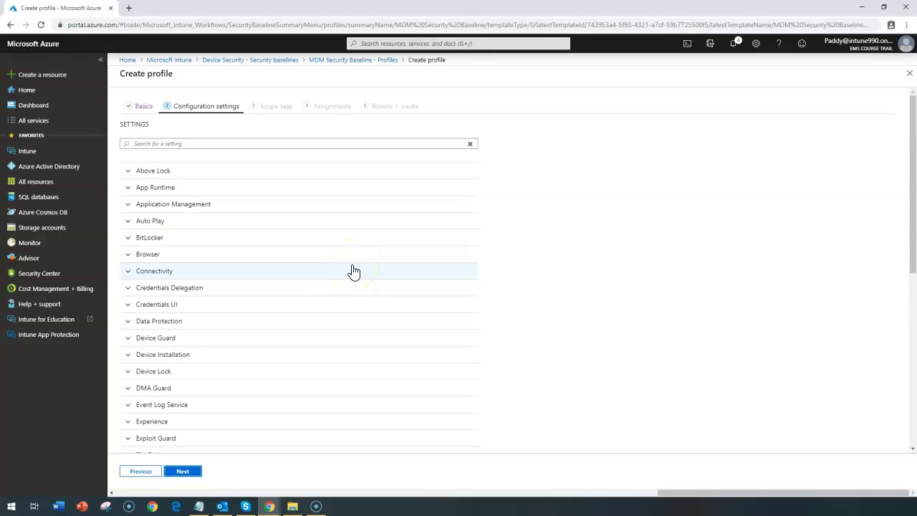
{"action": "left_click", "coordinate": [181, 171]}
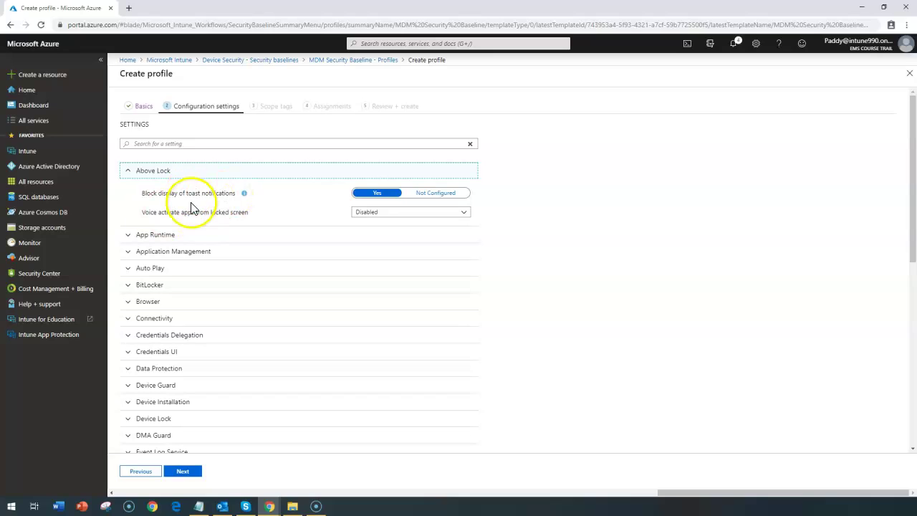
{"action": "left_click_drag", "start_coordinate": [179, 194], "coordinate": [228, 195]}
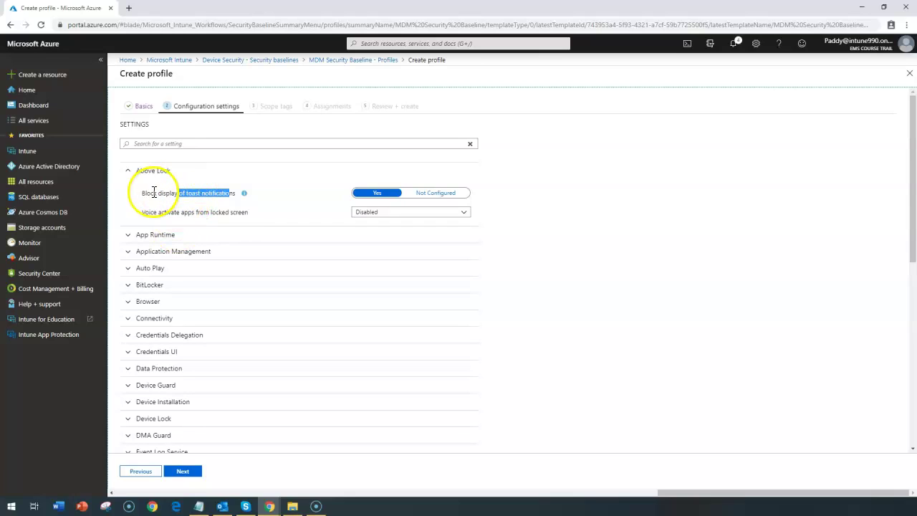
{"action": "left_click", "coordinate": [172, 235]}
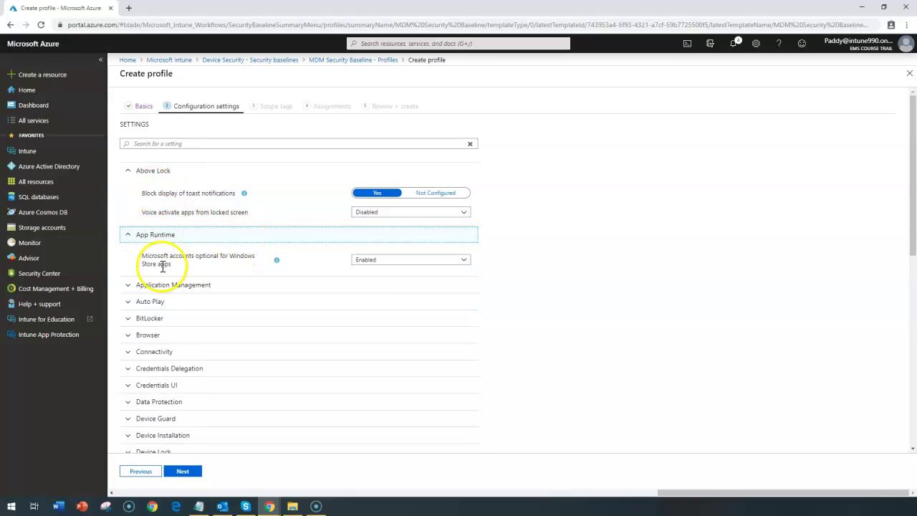
{"action": "left_click_drag", "start_coordinate": [166, 256], "coordinate": [213, 255]}
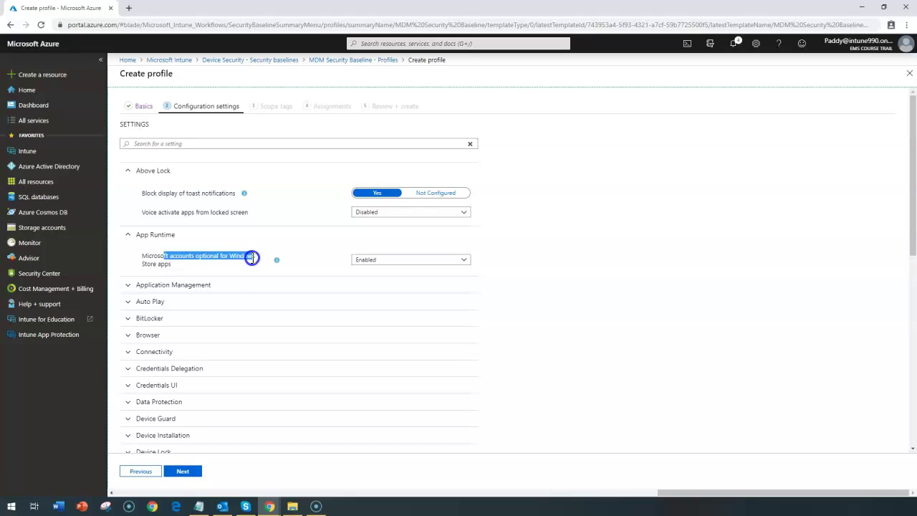
{"action": "triple_click", "coordinate": [155, 260]}
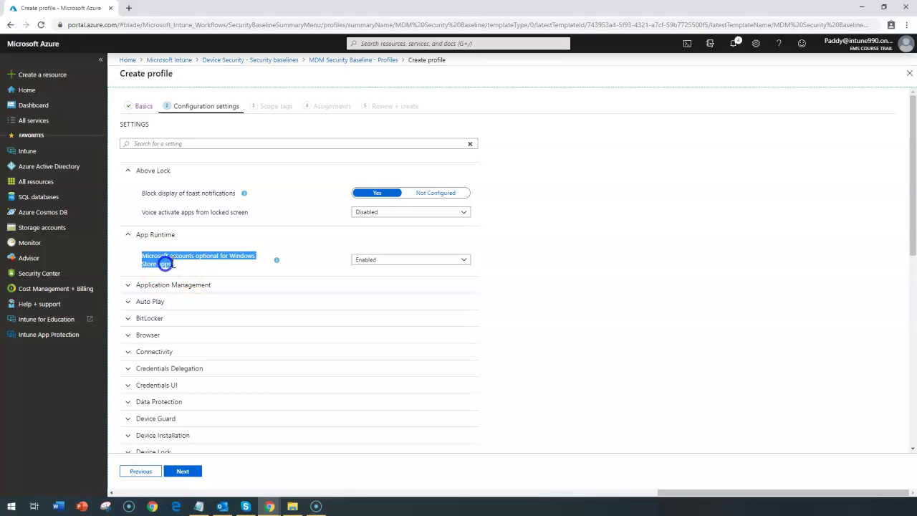
{"action": "left_click", "coordinate": [389, 269]}
{"action": "left_click", "coordinate": [300, 271]}
- Expand the Internet Explorer category and read through its full list of security settings
{"action": "scroll", "coordinate": [241, 322], "scroll_direction": "down", "scroll_amount": 1}
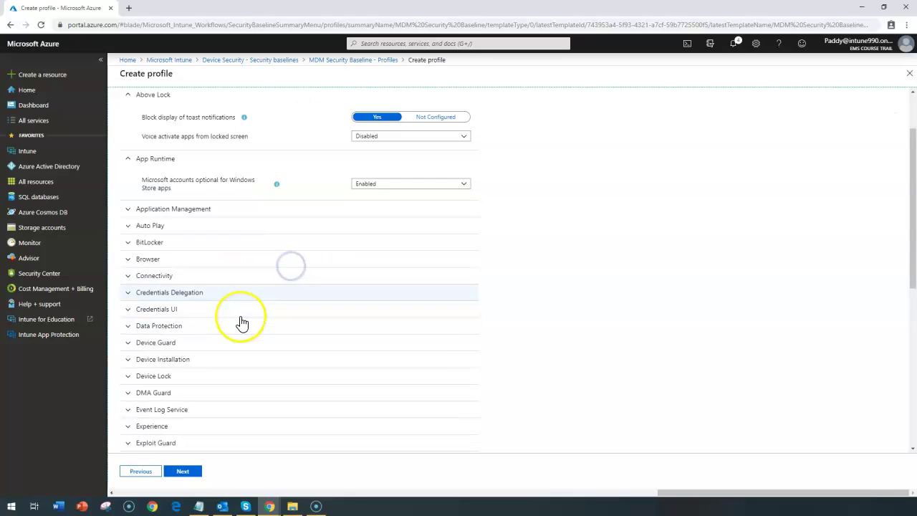
{"action": "scroll", "coordinate": [241, 322], "scroll_direction": "down", "scroll_amount": 3}
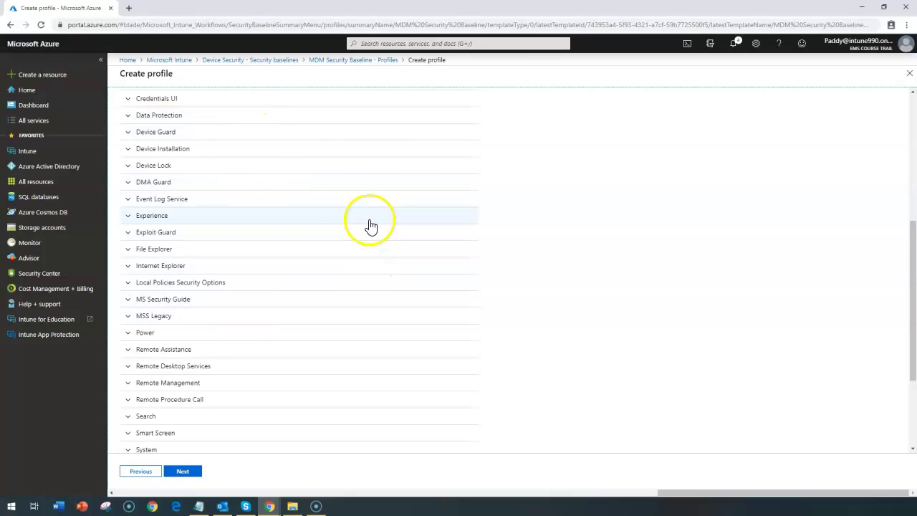
{"action": "left_click", "coordinate": [165, 265]}
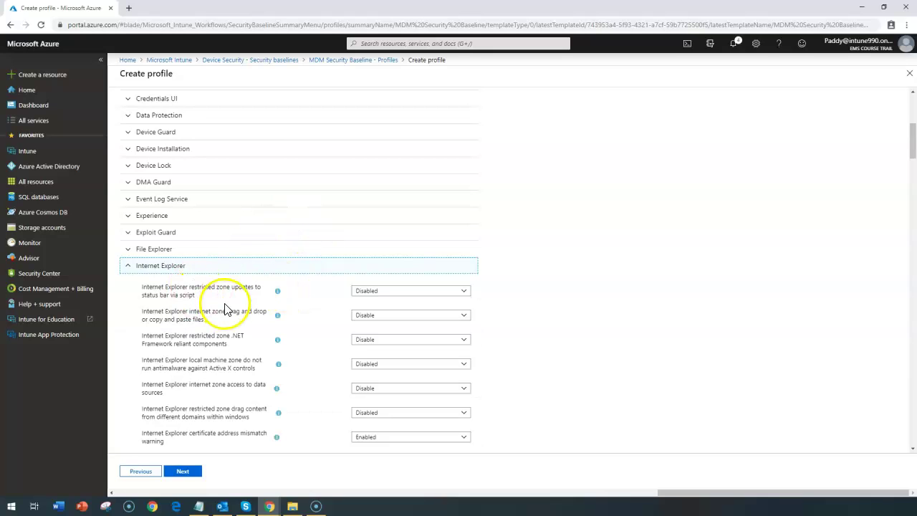
{"action": "scroll", "coordinate": [260, 290], "scroll_direction": "down", "scroll_amount": 1}
{"action": "left_click_drag", "start_coordinate": [142, 239], "coordinate": [235, 252]}
{"action": "scroll", "coordinate": [236, 250], "scroll_direction": "down", "scroll_amount": 9}
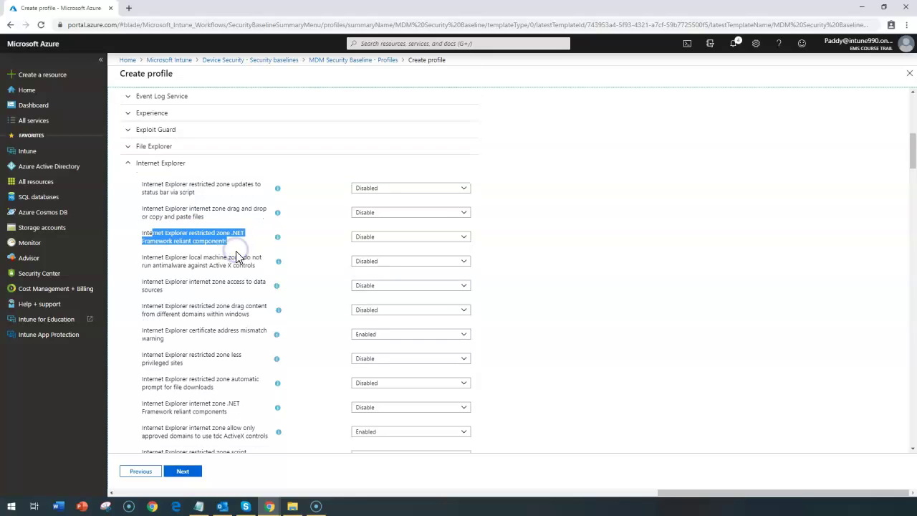
{"action": "scroll", "coordinate": [240, 251], "scroll_direction": "down", "scroll_amount": 10}
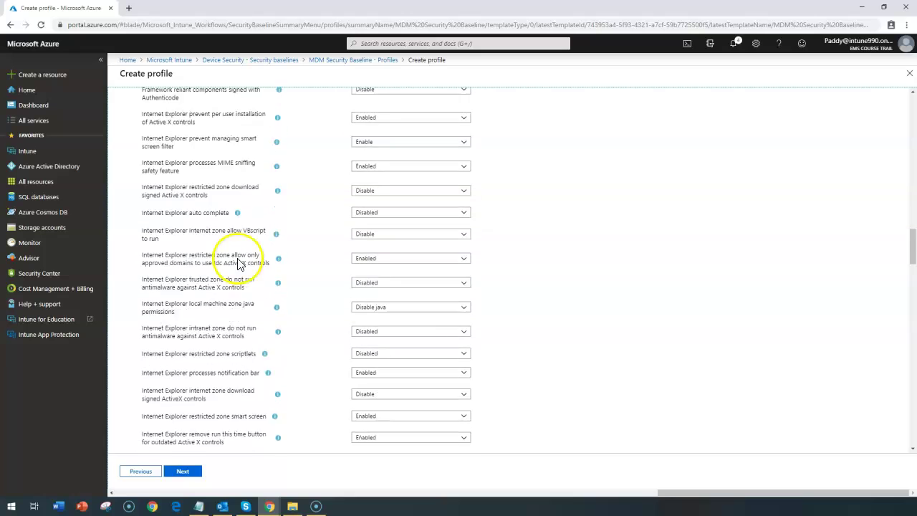
{"action": "scroll", "coordinate": [240, 268], "scroll_direction": "down", "scroll_amount": 5}
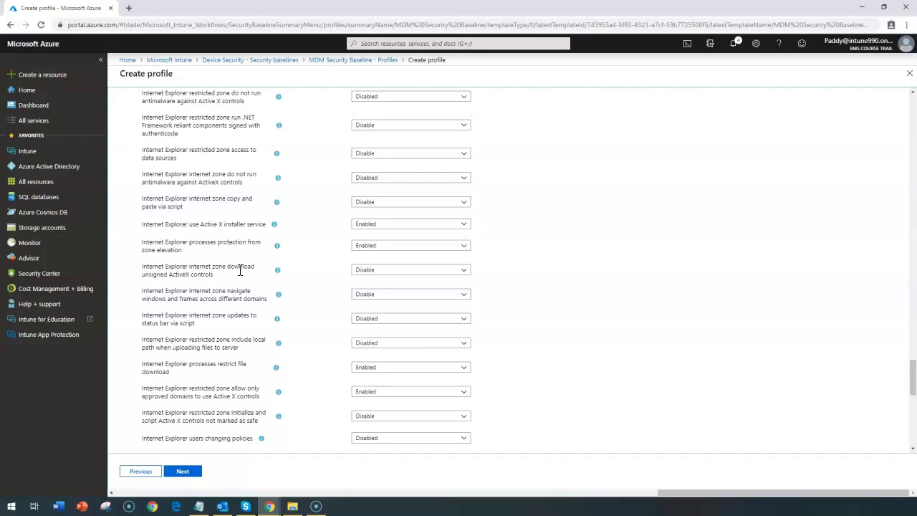
{"action": "scroll", "coordinate": [241, 258], "scroll_direction": "down", "scroll_amount": 10}
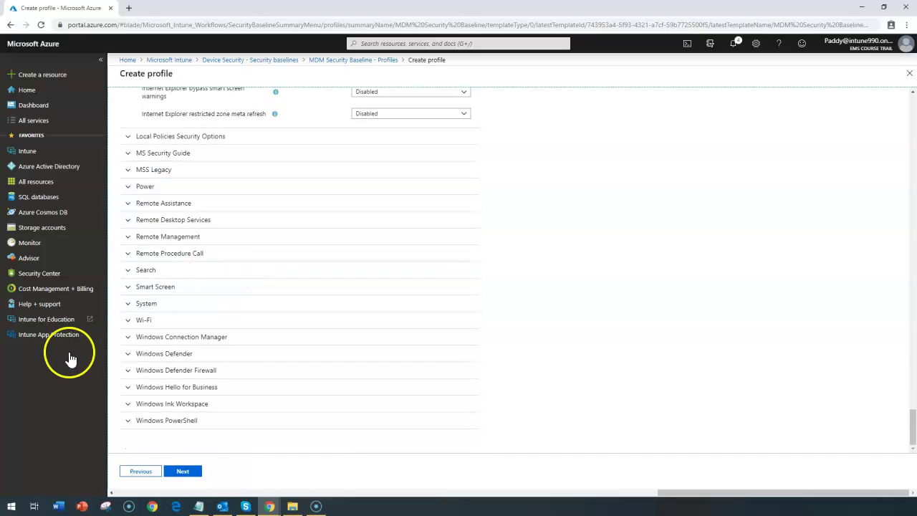
- Examine the Wi-Fi and Windows PowerShell categories, including the available options for PowerShell script block logging
{"action": "left_click", "coordinate": [140, 320]}
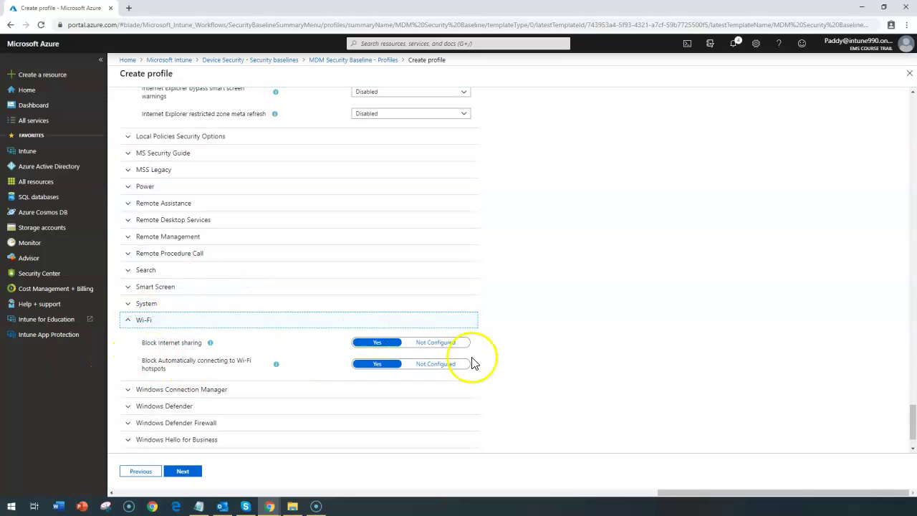
{"action": "scroll", "coordinate": [242, 368], "scroll_direction": "down", "scroll_amount": 1}
{"action": "left_click", "coordinate": [148, 419]}
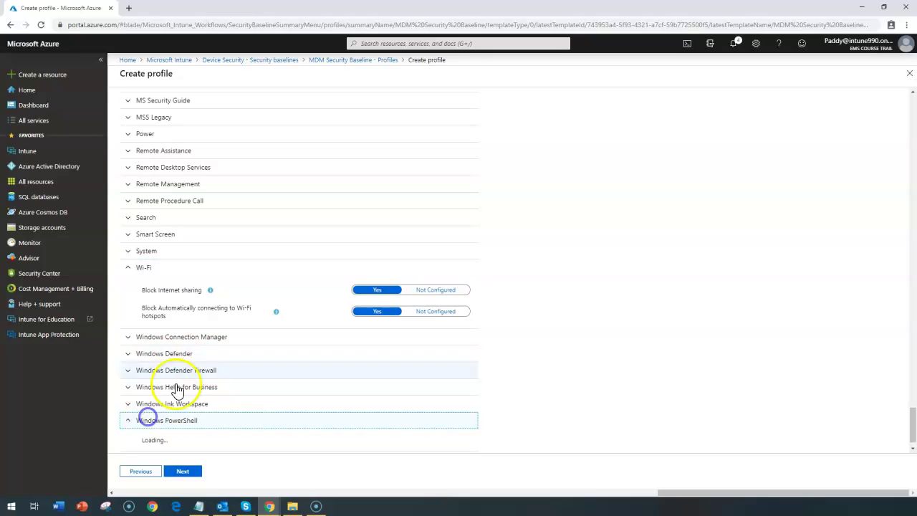
{"action": "scroll", "coordinate": [243, 376], "scroll_direction": "down", "scroll_amount": 1}
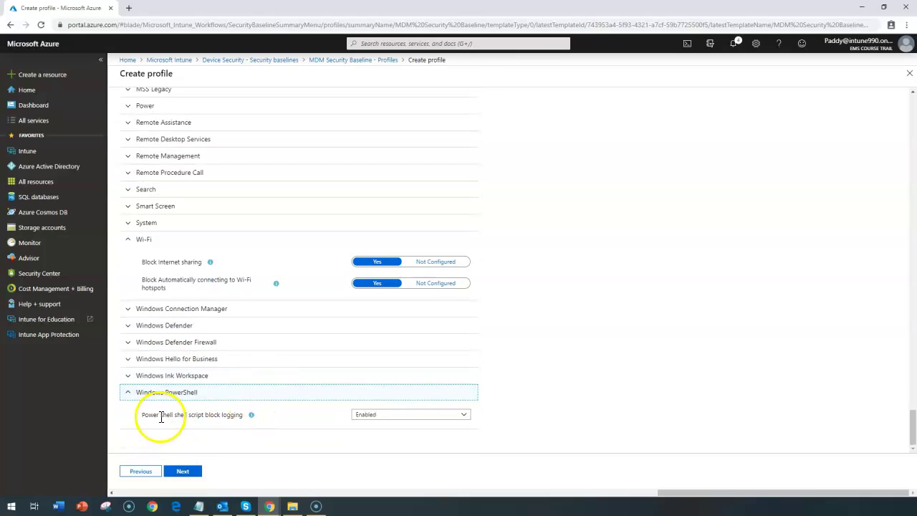
{"action": "left_click_drag", "start_coordinate": [141, 414], "coordinate": [185, 412]}
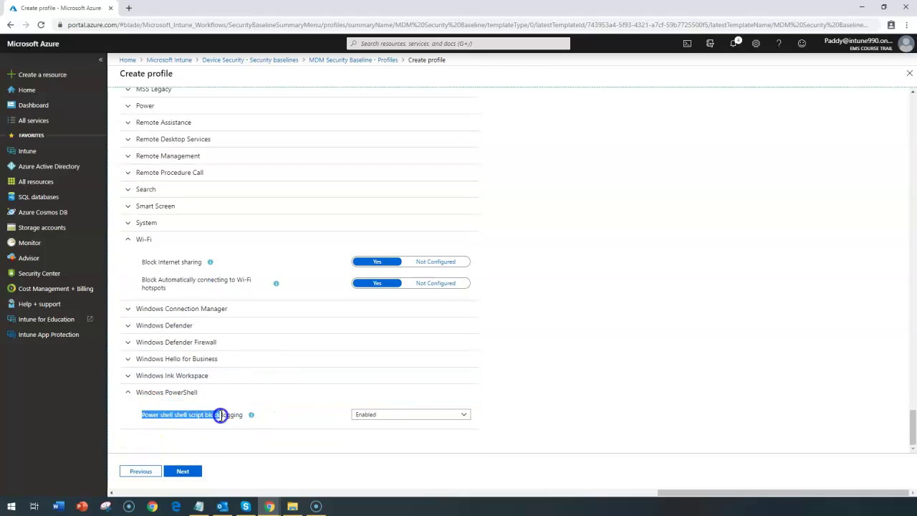
{"action": "left_click", "coordinate": [380, 414]}
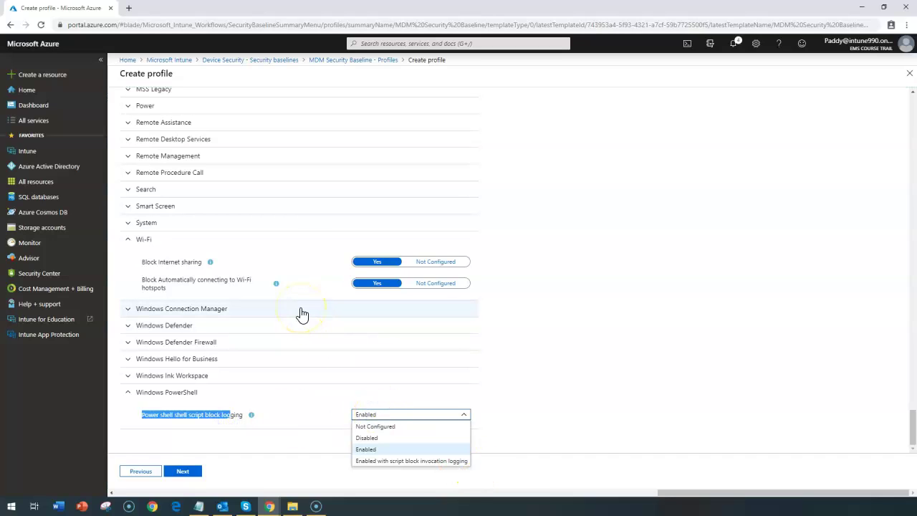
- Examine the Search and Smart Screen categories and look back over the expanded settings
{"action": "left_click", "coordinate": [159, 189]}
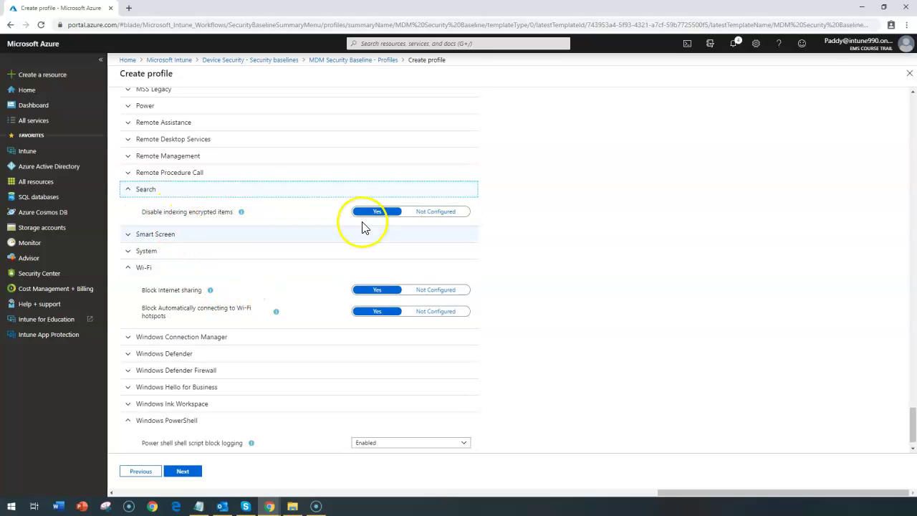
{"action": "left_click", "coordinate": [168, 234]}
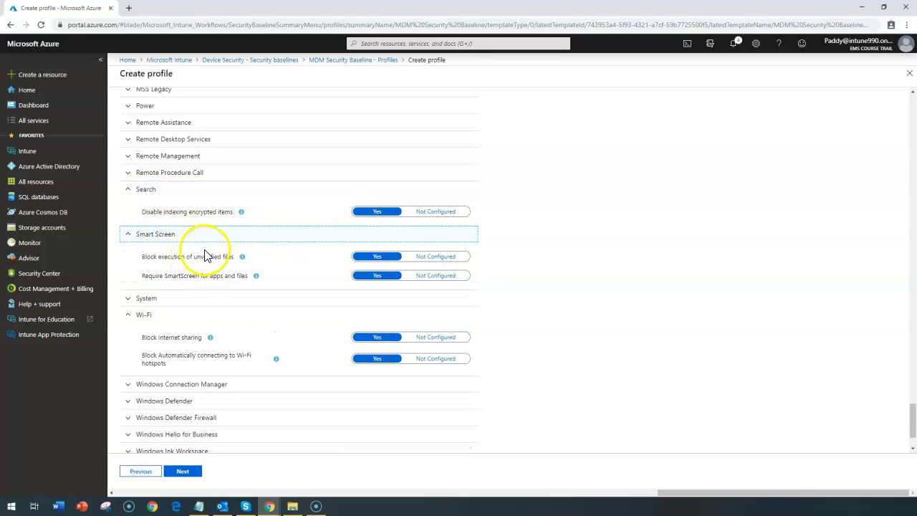
{"action": "scroll", "coordinate": [229, 289], "scroll_direction": "down", "scroll_amount": 1}
{"action": "scroll", "coordinate": [229, 288], "scroll_direction": "down", "scroll_amount": 3}
{"action": "scroll", "coordinate": [301, 362], "scroll_direction": "up", "scroll_amount": 15}
{"action": "scroll", "coordinate": [292, 335], "scroll_direction": "up", "scroll_amount": 10}
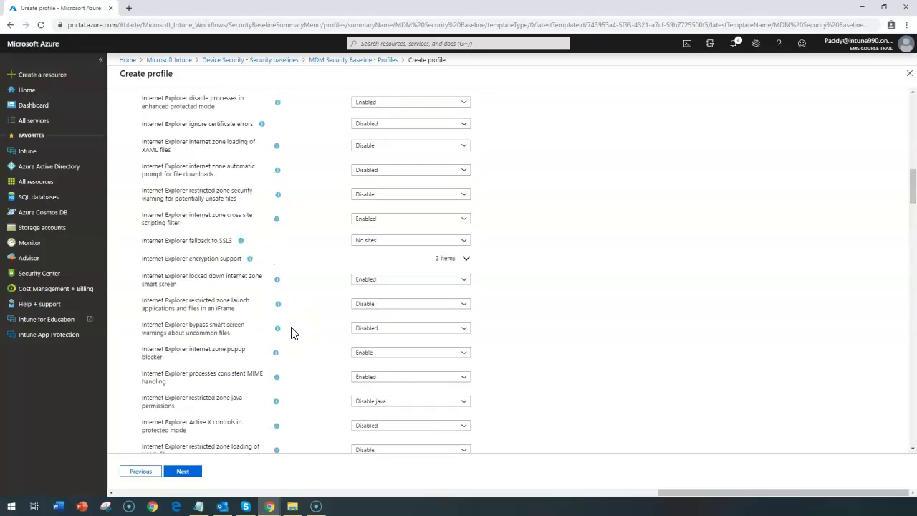
- Collapse the Internet Explorer category and examine the Windows Connection Manager setting for blocking connections to non-domain networks
{"action": "scroll", "coordinate": [291, 331], "scroll_direction": "up", "scroll_amount": 10}
{"action": "scroll", "coordinate": [177, 409], "scroll_direction": "down", "scroll_amount": 5}
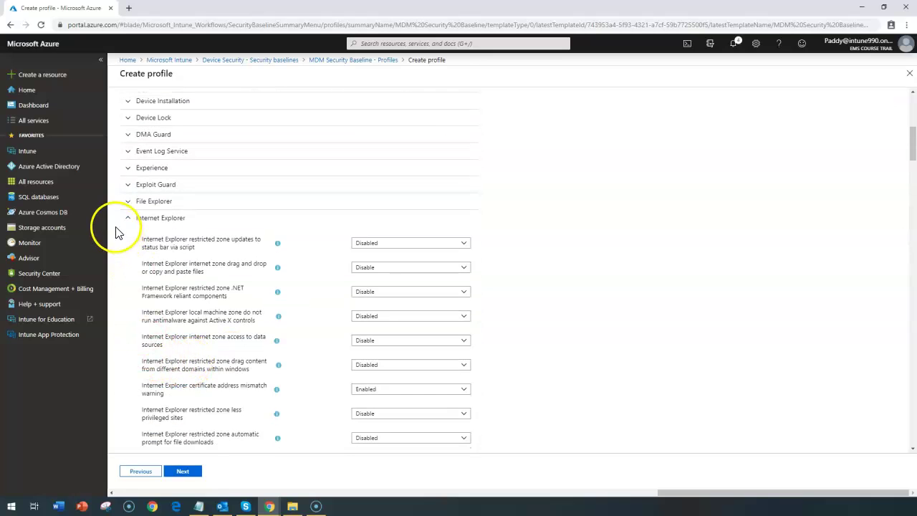
{"action": "left_click", "coordinate": [127, 219]}
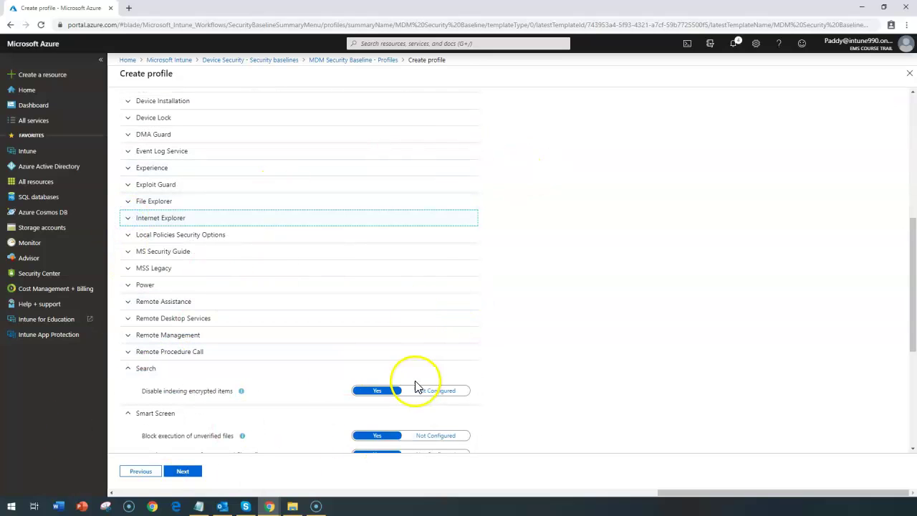
{"action": "scroll", "coordinate": [563, 341], "scroll_direction": "down", "scroll_amount": 3}
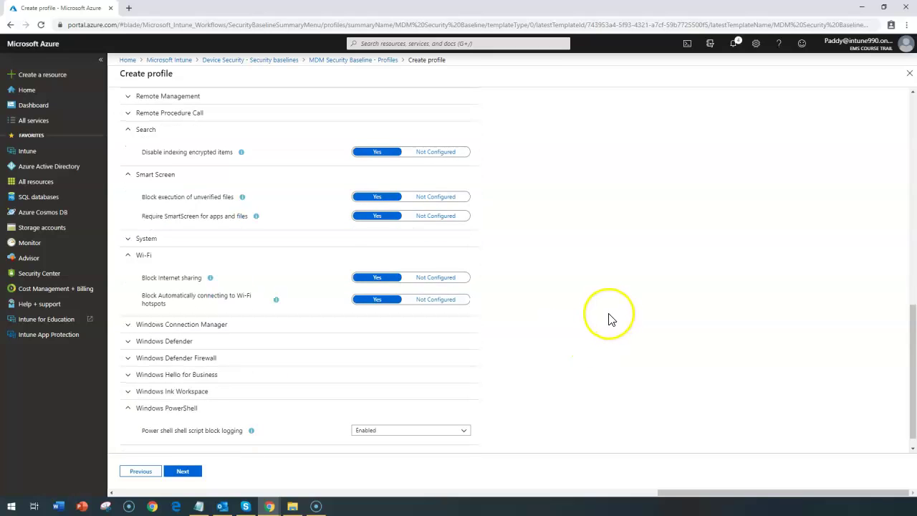
{"action": "left_click", "coordinate": [175, 324]}
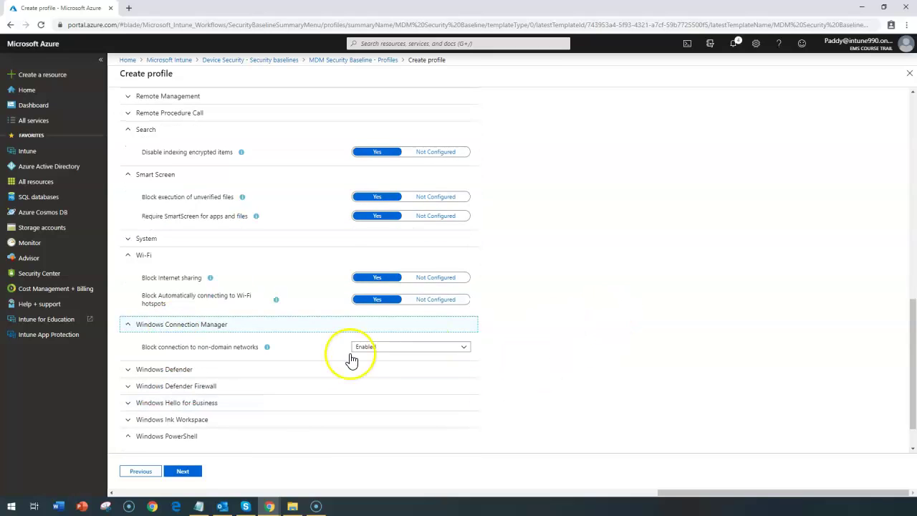
- Collapse the Above Lock and App Runtime categories and examine the Browser category's settings
{"action": "scroll", "coordinate": [589, 379], "scroll_direction": "up", "scroll_amount": 10}
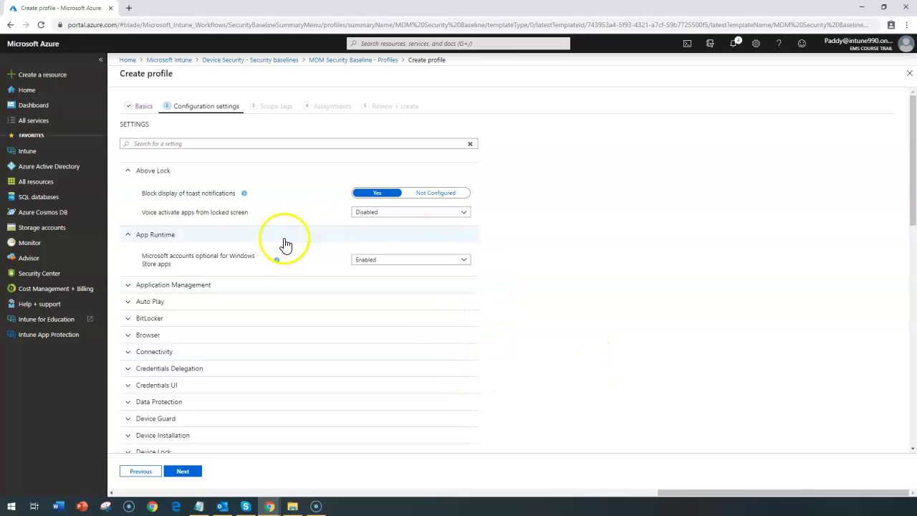
{"action": "left_click", "coordinate": [145, 170]}
{"action": "left_click", "coordinate": [150, 188]}
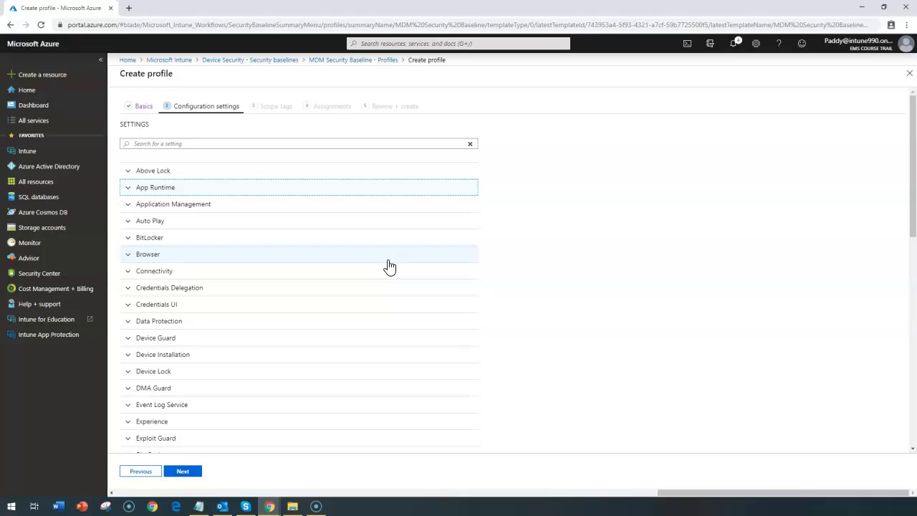
{"action": "left_click", "coordinate": [389, 263]}
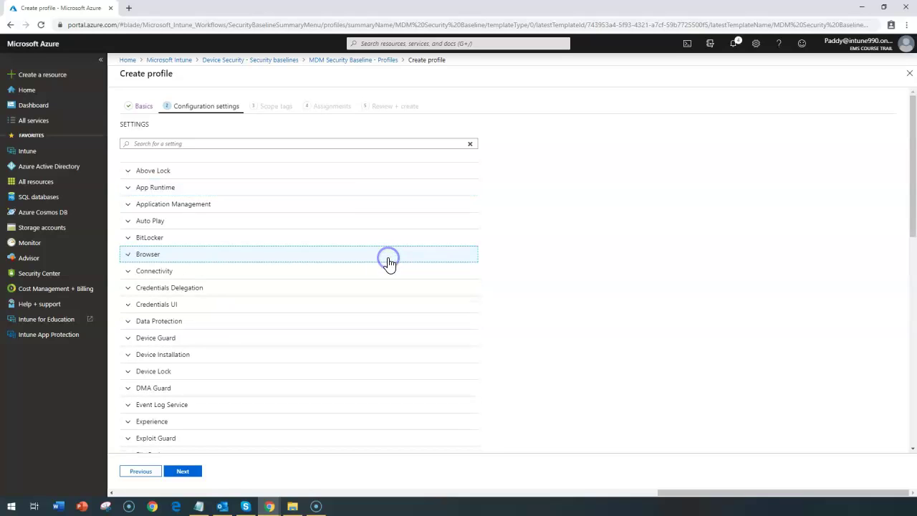
{"action": "left_click", "coordinate": [643, 304]}
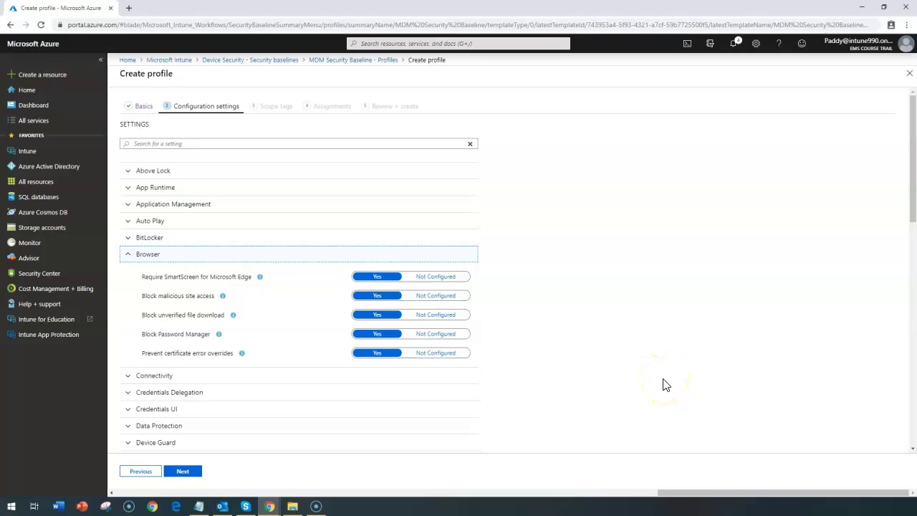
- Look over the remaining categories and examine the Remote Procedure Call setting for unauthenticated client options
{"action": "scroll", "coordinate": [663, 385], "scroll_direction": "down", "scroll_amount": 5}
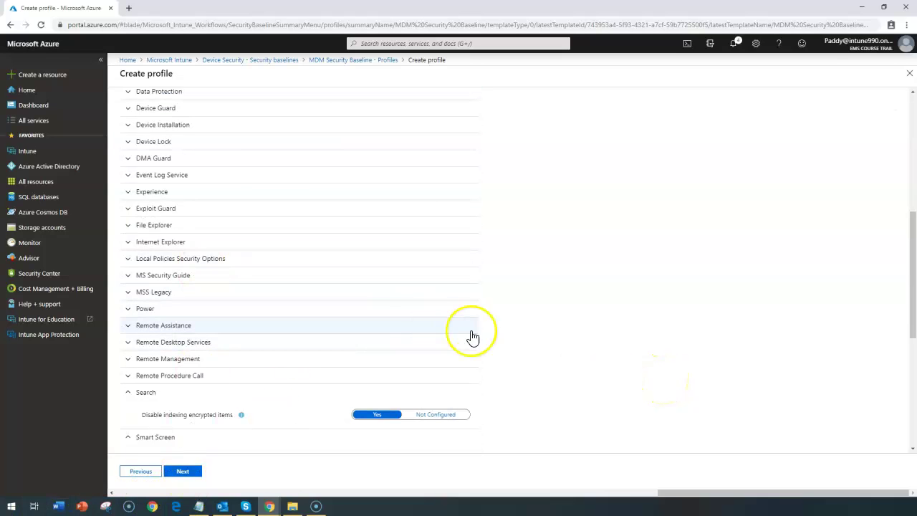
{"action": "scroll", "coordinate": [505, 365], "scroll_direction": "down", "scroll_amount": 5}
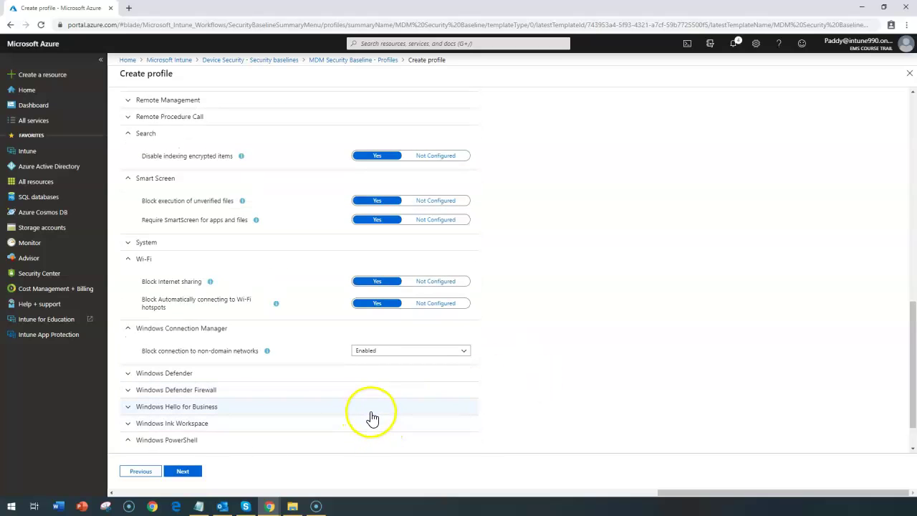
{"action": "left_click", "coordinate": [179, 116]}
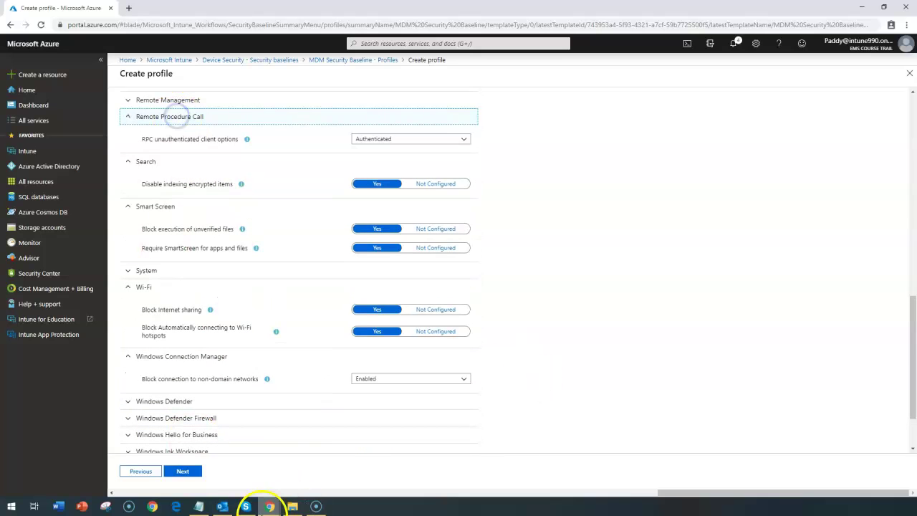
- Accept the configuration settings, skip the scope tags, and keep the assignment target as Selected groups
{"action": "left_click", "coordinate": [185, 472]}
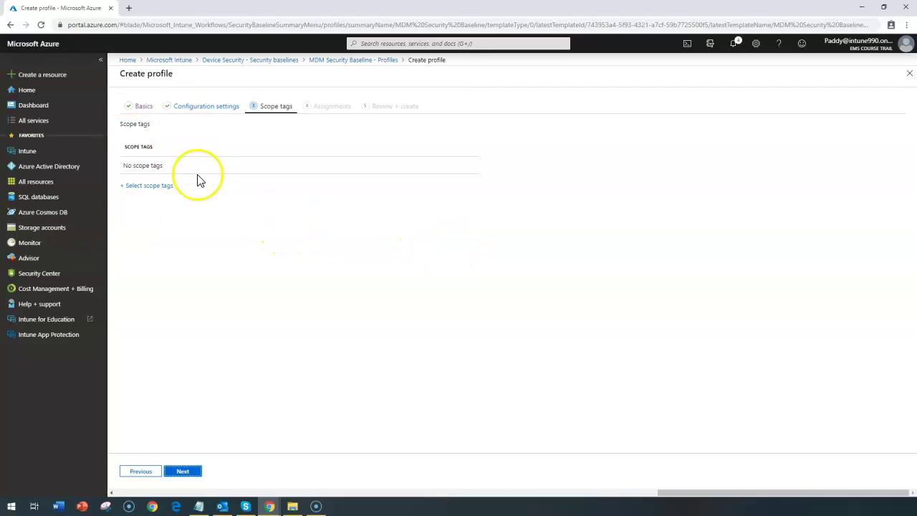
{"action": "left_click", "coordinate": [188, 474]}
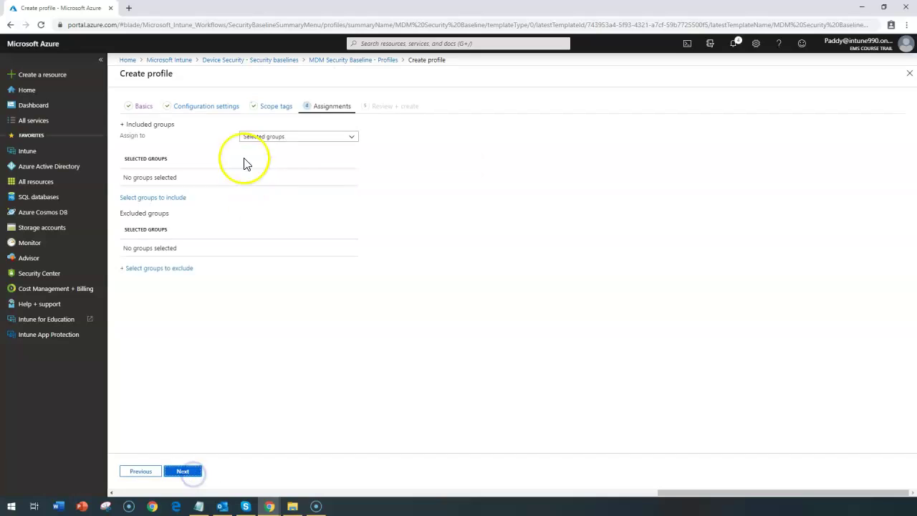
{"action": "left_click", "coordinate": [307, 137]}
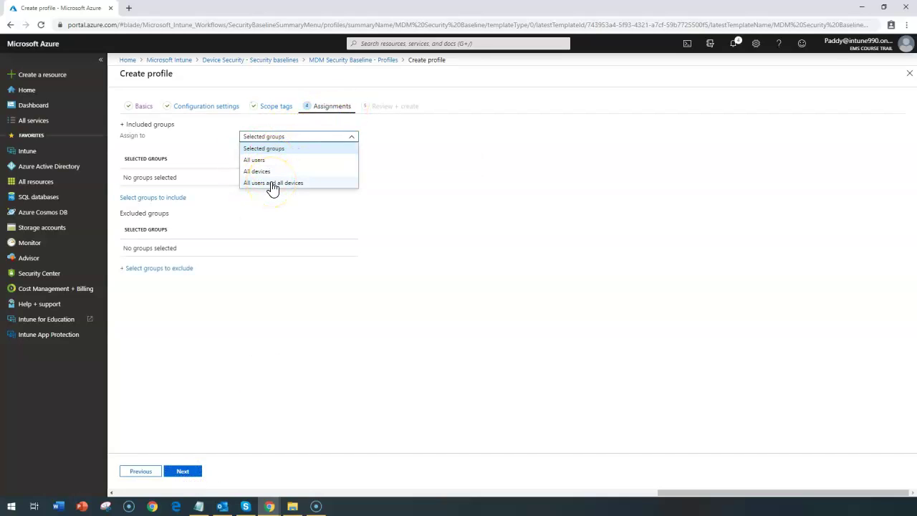
{"action": "left_click", "coordinate": [215, 219]}
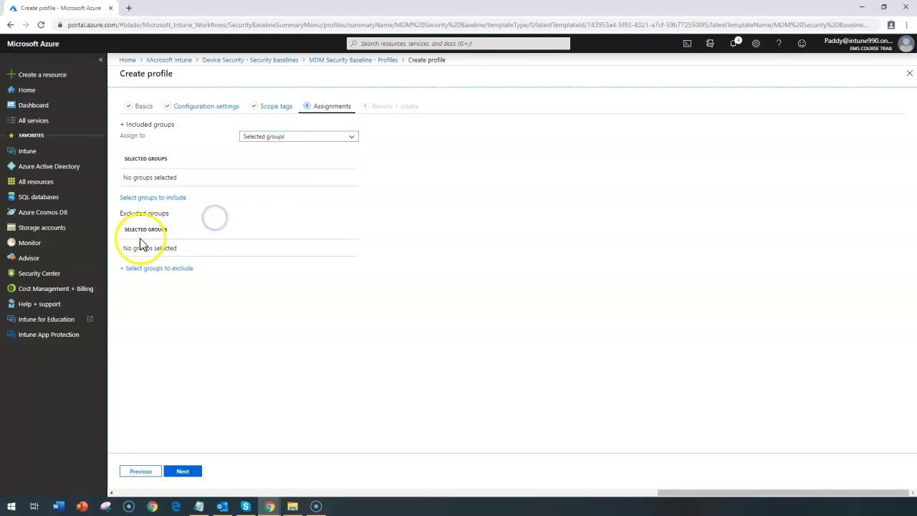
- Include the All Finance Users Group in the profile's assignments
{"action": "left_click", "coordinate": [172, 198]}
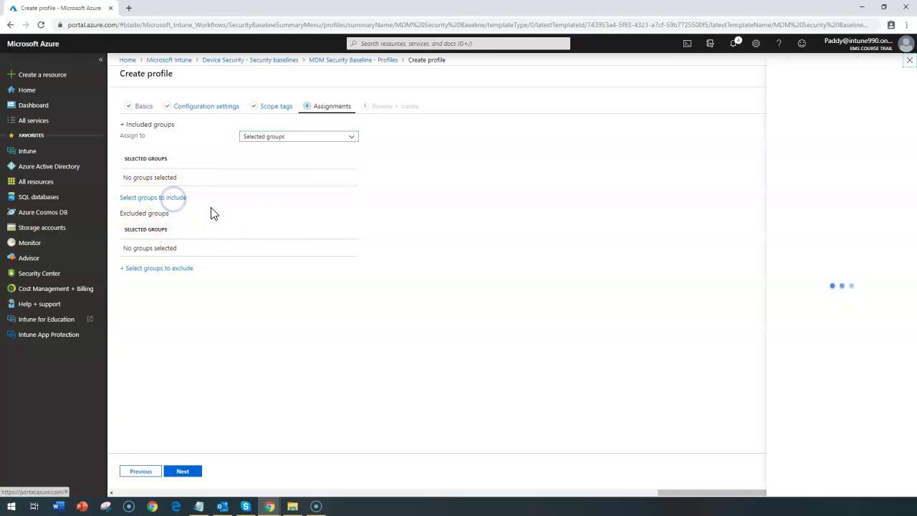
{"action": "left_click", "coordinate": [864, 272]}
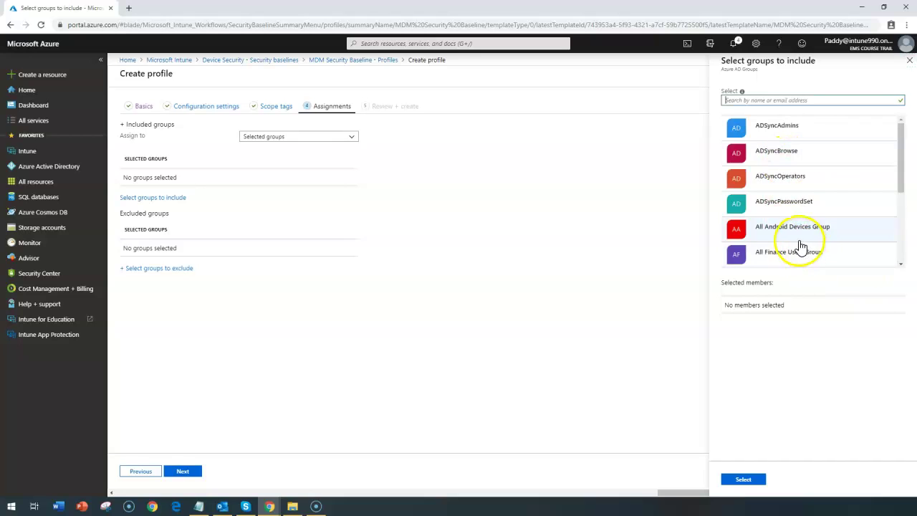
{"action": "left_click", "coordinate": [807, 262]}
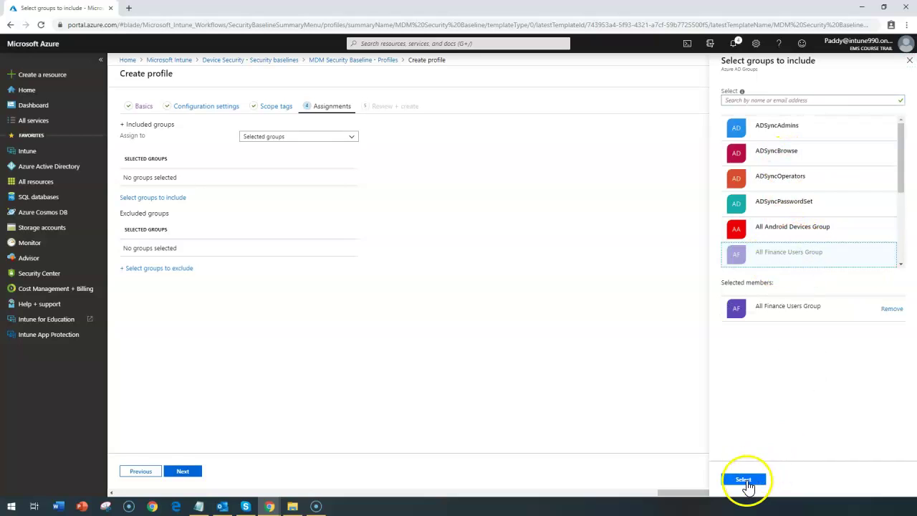
{"action": "left_click", "coordinate": [744, 481]}
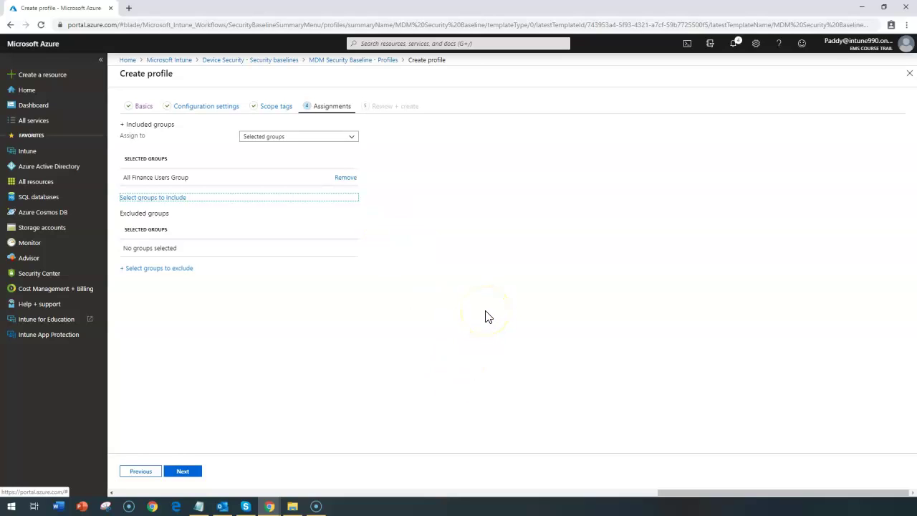
- Review the summary of the Demo Security Baselines profile and create the profile
{"action": "left_click", "coordinate": [187, 476]}
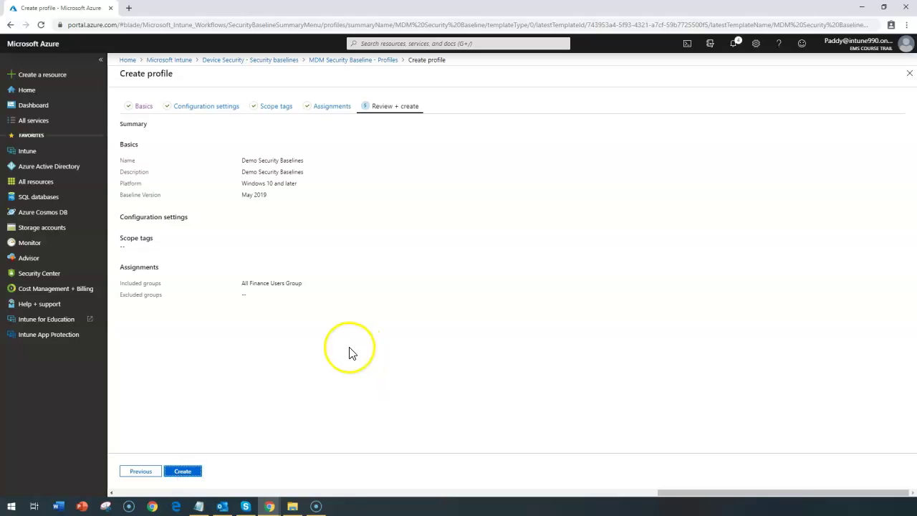
{"action": "left_click_drag", "start_coordinate": [243, 160], "coordinate": [335, 339]}
{"action": "left_click", "coordinate": [188, 471]}
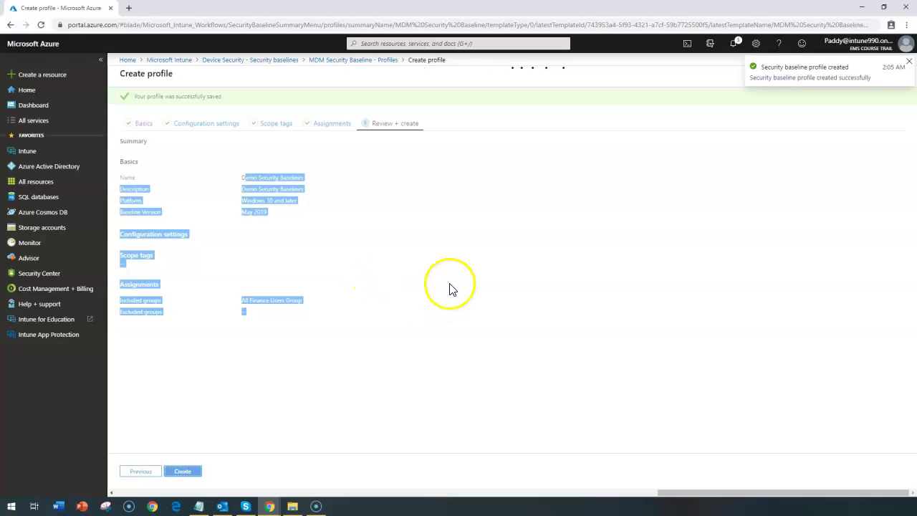
{"action": "left_click", "coordinate": [468, 269]}
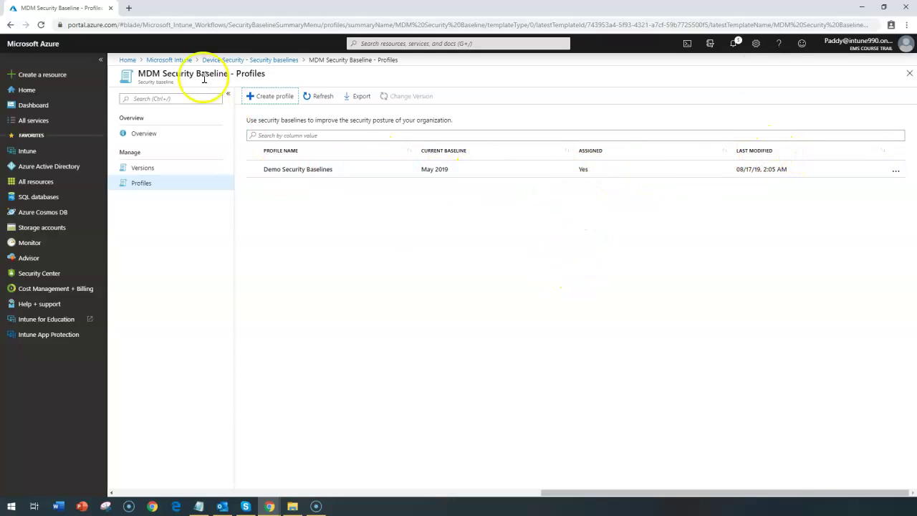
- Reopen the MDM Security Baseline from the security baselines list and check its profiles
{"action": "left_click", "coordinate": [284, 61]}
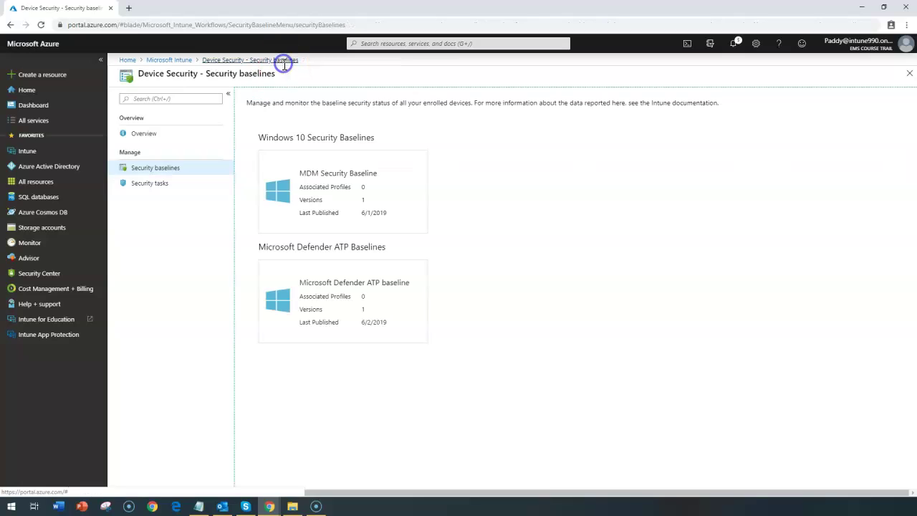
{"action": "left_click", "coordinate": [348, 181]}
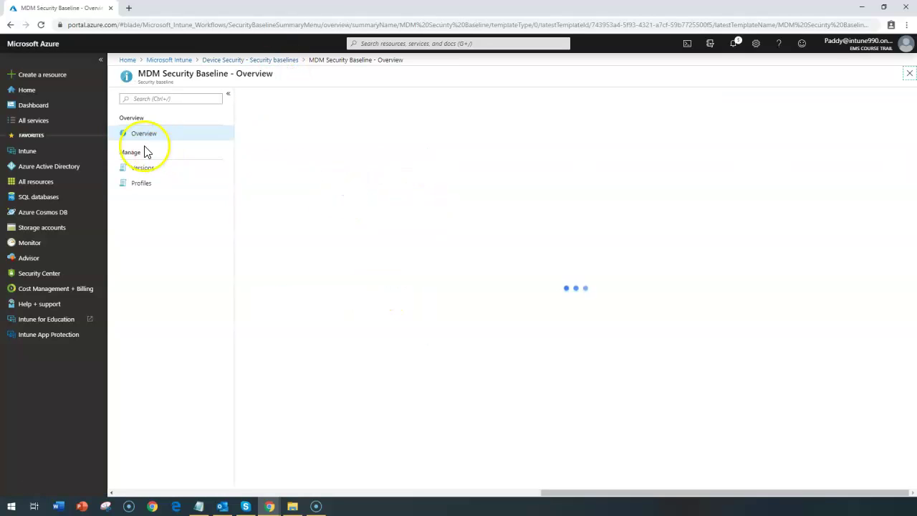
{"action": "left_click", "coordinate": [144, 183]}
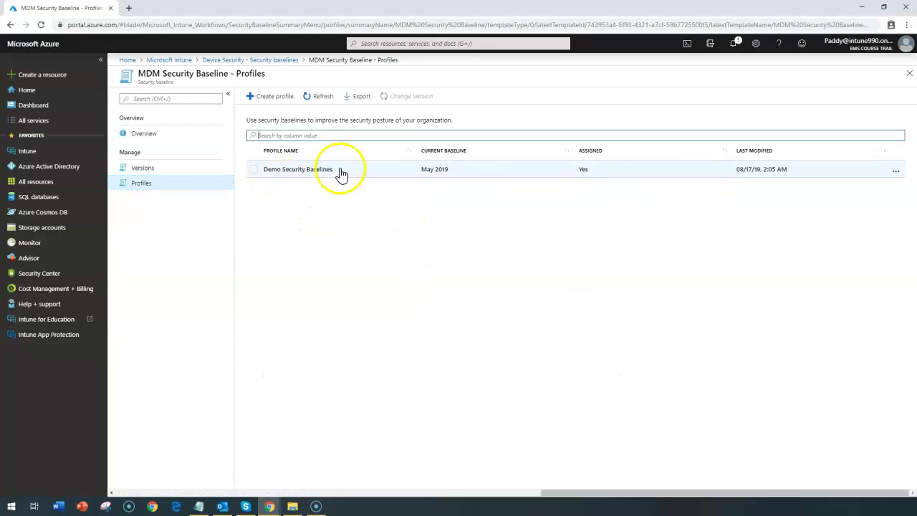
- Open the May 2019 version of the MDM Security Baseline and examine its overview, device status and profiles
{"action": "left_click", "coordinate": [148, 170]}
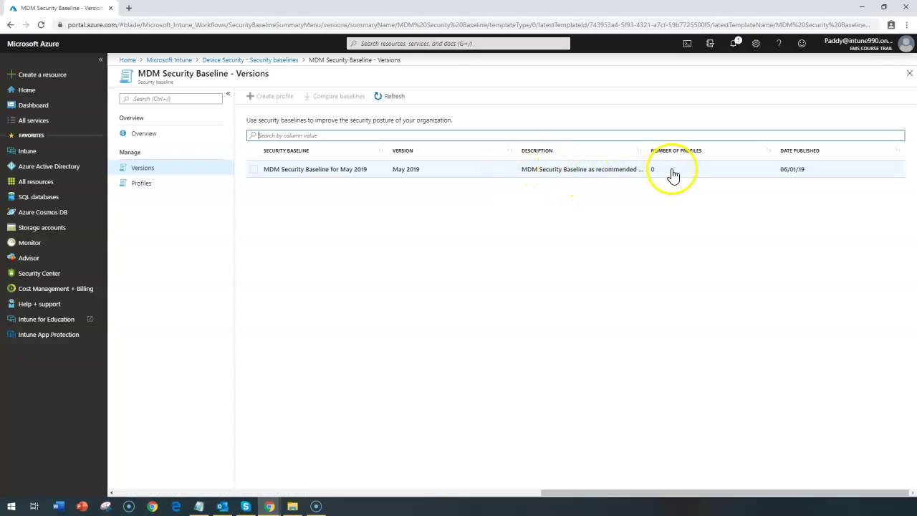
{"action": "left_click", "coordinate": [616, 175]}
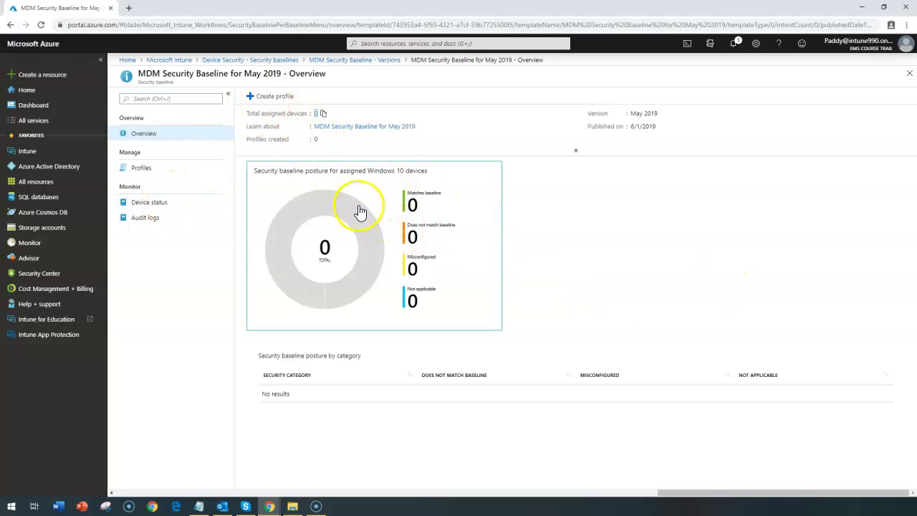
{"action": "left_click", "coordinate": [159, 206]}
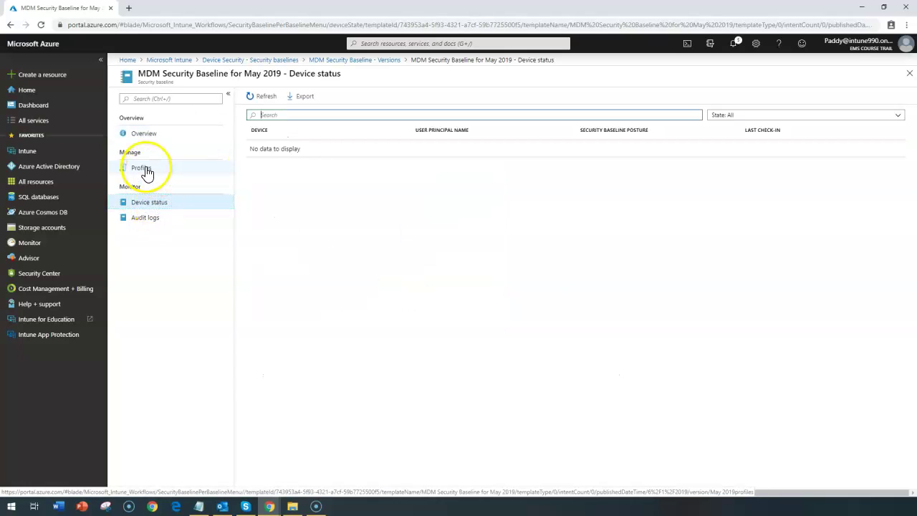
{"action": "left_click", "coordinate": [145, 172]}
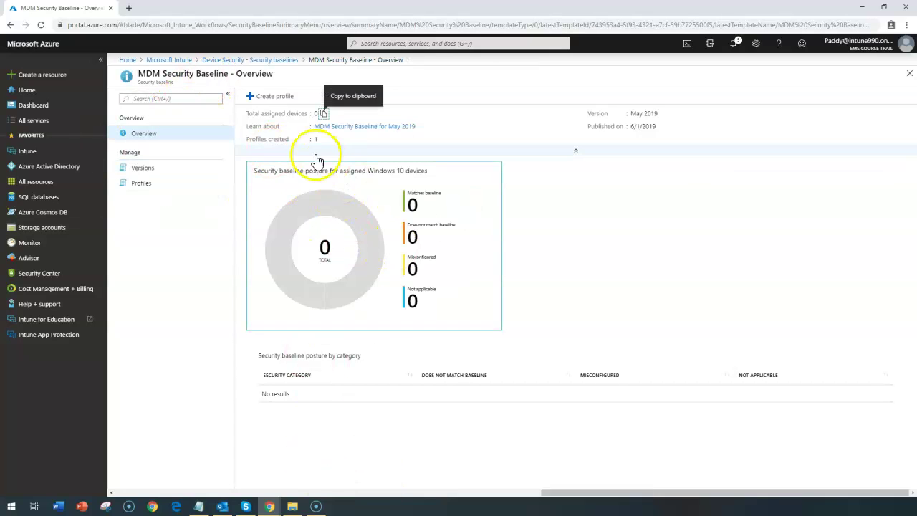
- Check the MDM Security Baseline's created profiles, versions and total assigned devices
{"action": "left_click", "coordinate": [302, 143]}
{"action": "left_click", "coordinate": [320, 141]}
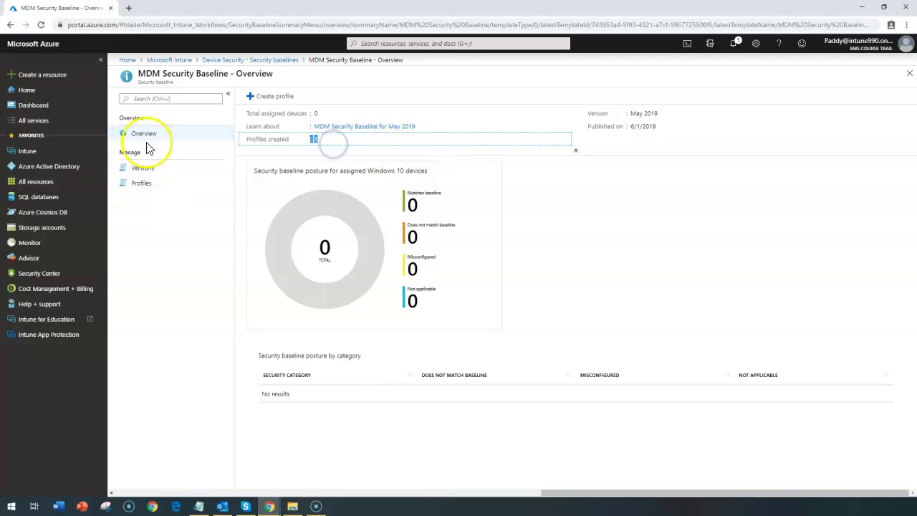
{"action": "left_click", "coordinate": [143, 169]}
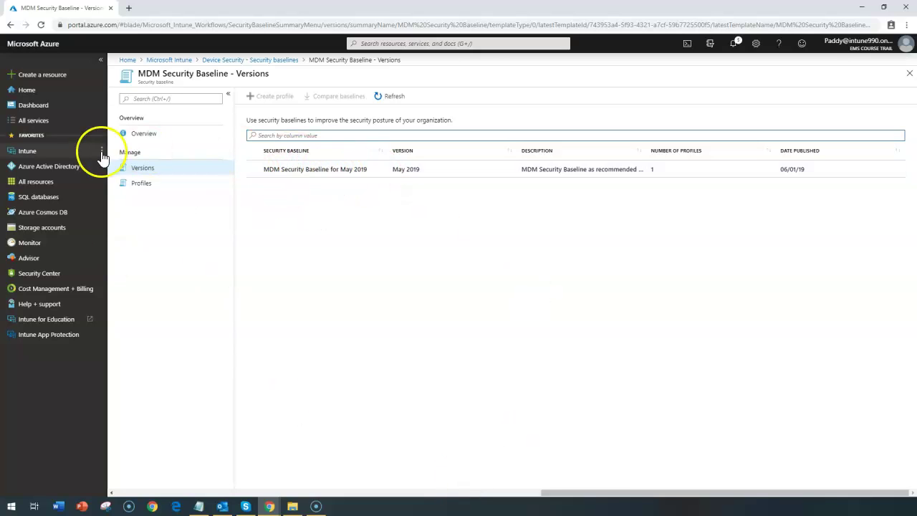
{"action": "left_click", "coordinate": [144, 134]}
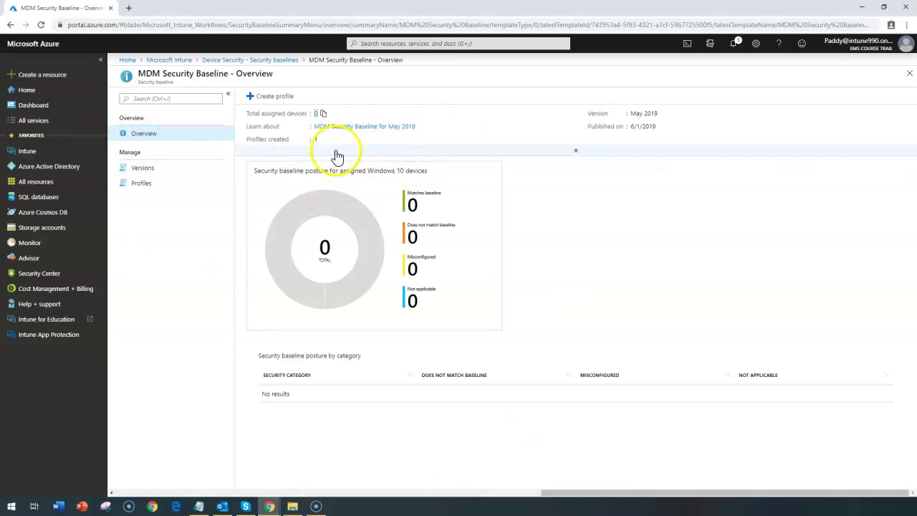
{"action": "left_click_drag", "start_coordinate": [261, 113], "coordinate": [338, 114]}
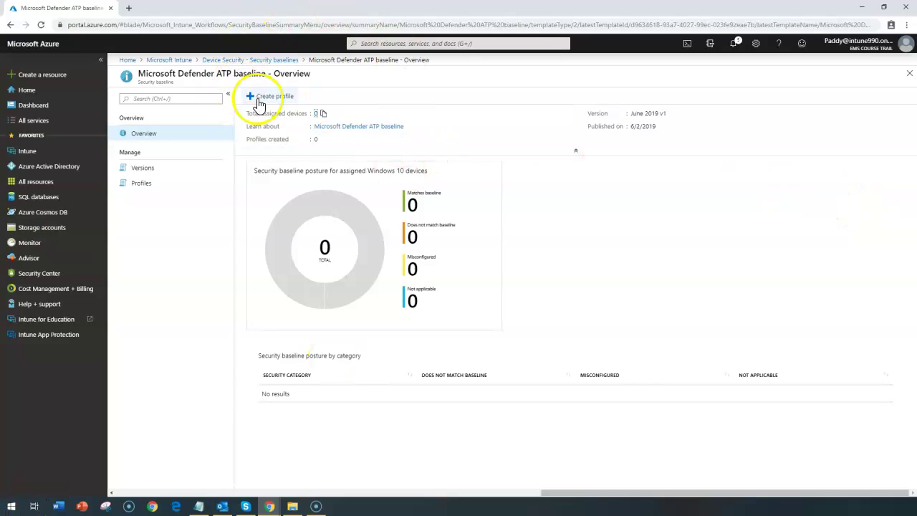
- Return to the Device Security baselines list and open the security tasks
{"action": "left_click", "coordinate": [248, 59]}
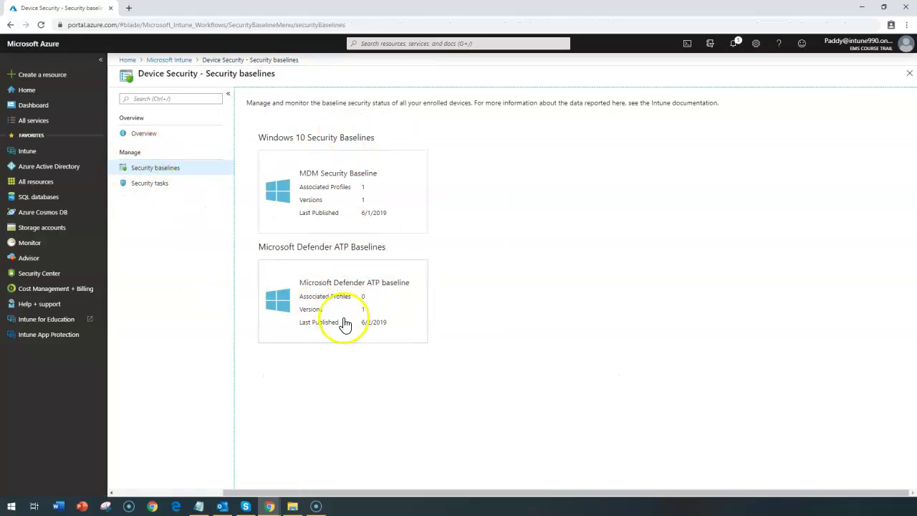
{"action": "left_click", "coordinate": [149, 184]}
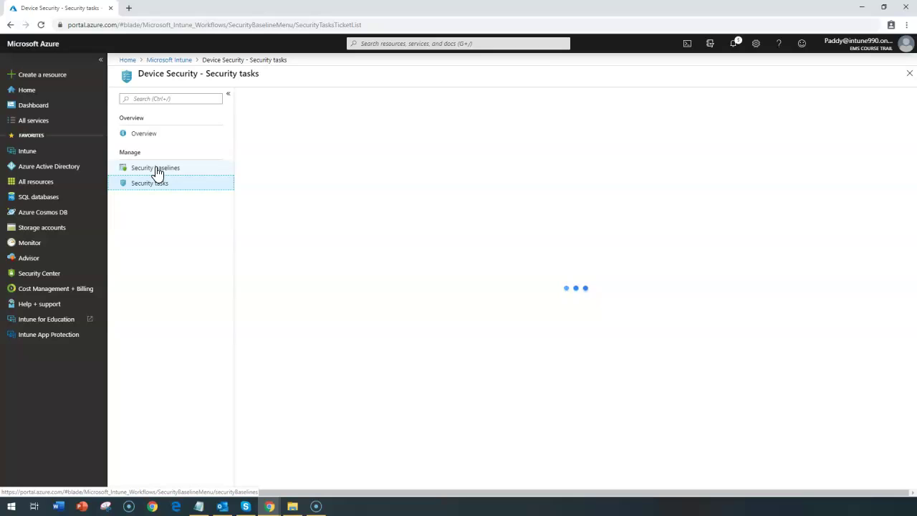
- Open the Microsoft Defender ATP baseline from the security baselines list and check its profiles
{"action": "left_click", "coordinate": [156, 169]}
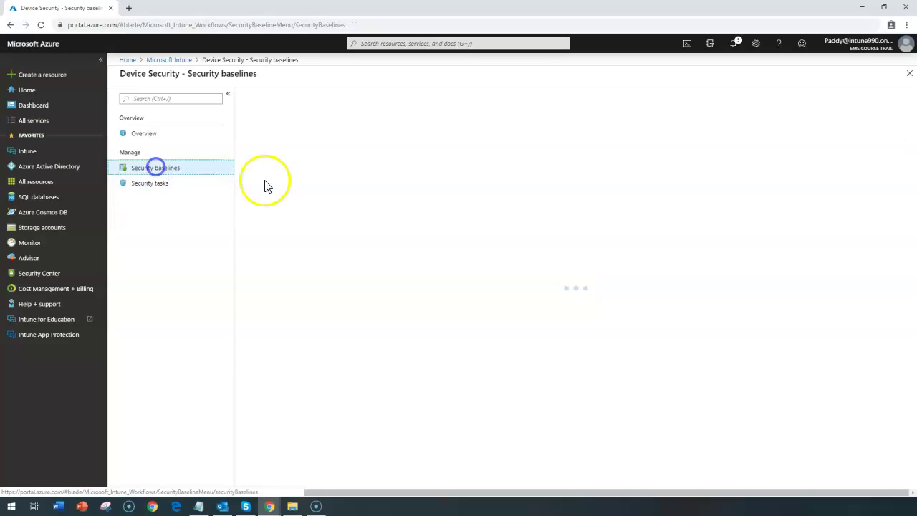
{"action": "left_click", "coordinate": [282, 315]}
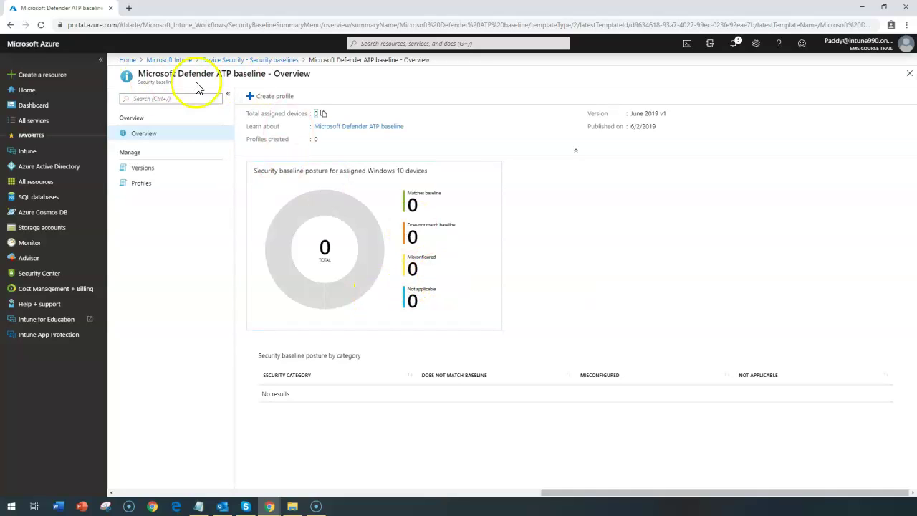
{"action": "left_click", "coordinate": [147, 183]}
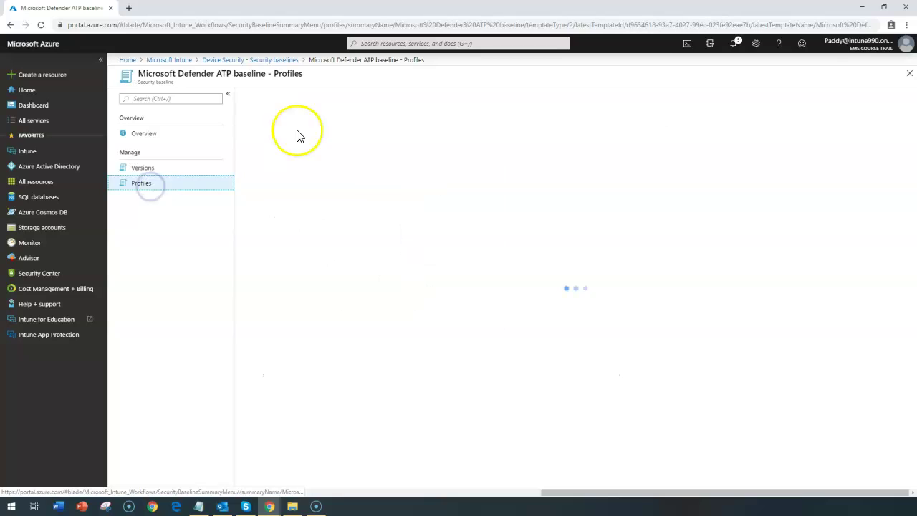
- Start a new Microsoft Defender ATP baseline profile, filling in its name and continuing to the configuration settings
{"action": "left_click", "coordinate": [269, 99]}
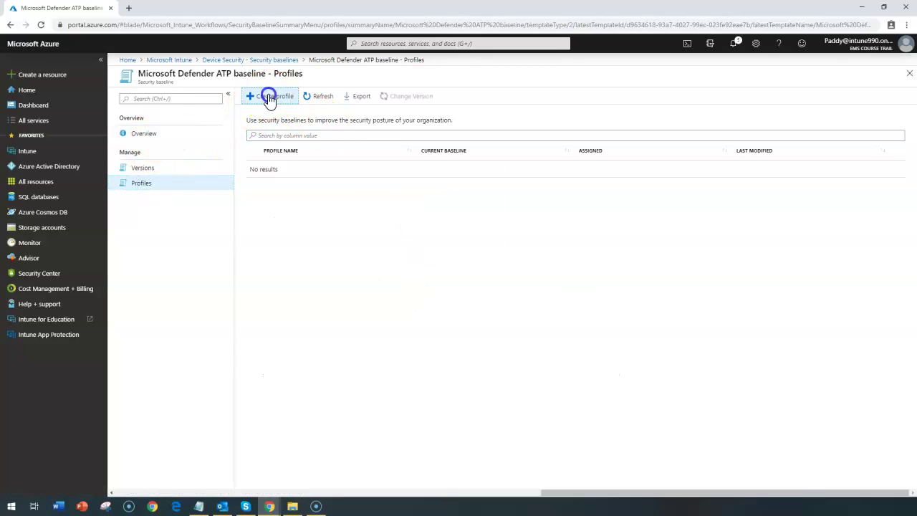
{"action": "left_click", "coordinate": [270, 126]}
{"action": "left_click", "coordinate": [186, 472]}
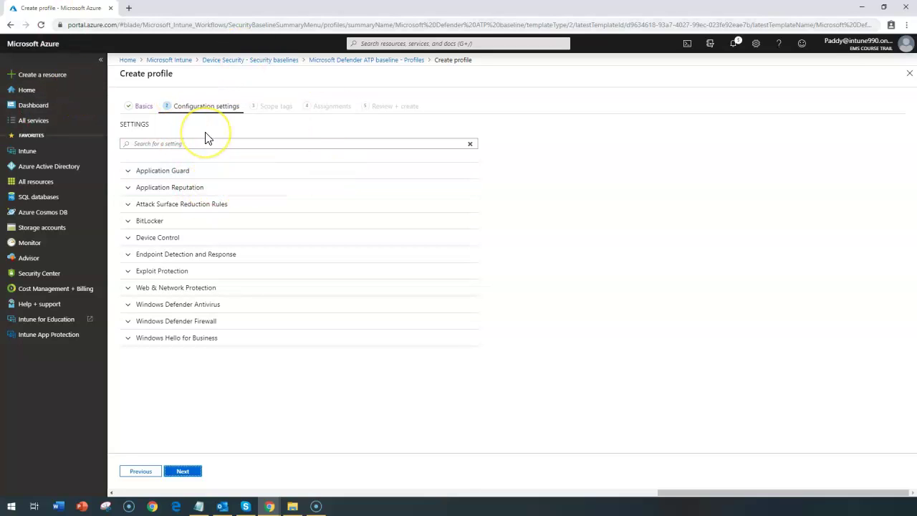
- Examine the Application Guard, Application Reputation and Exploit Protection settings of the new profile
{"action": "left_click", "coordinate": [185, 171]}
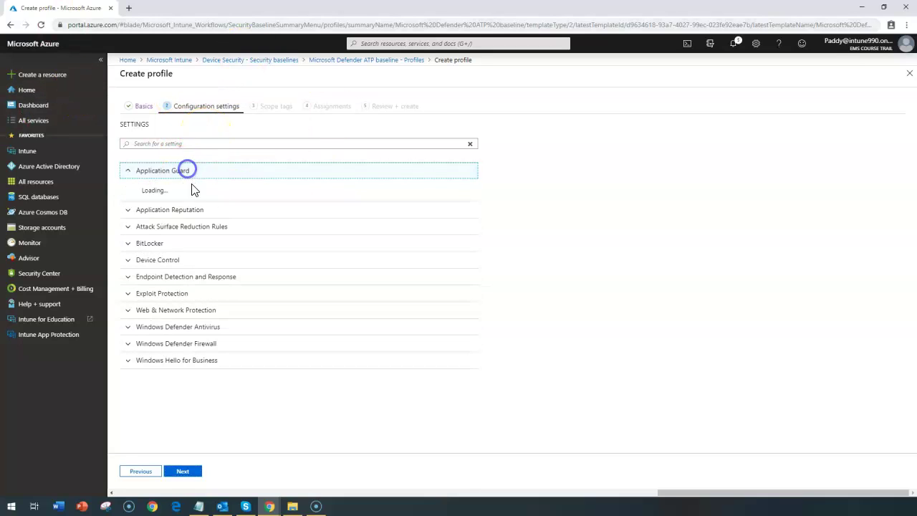
{"action": "left_click", "coordinate": [189, 172]}
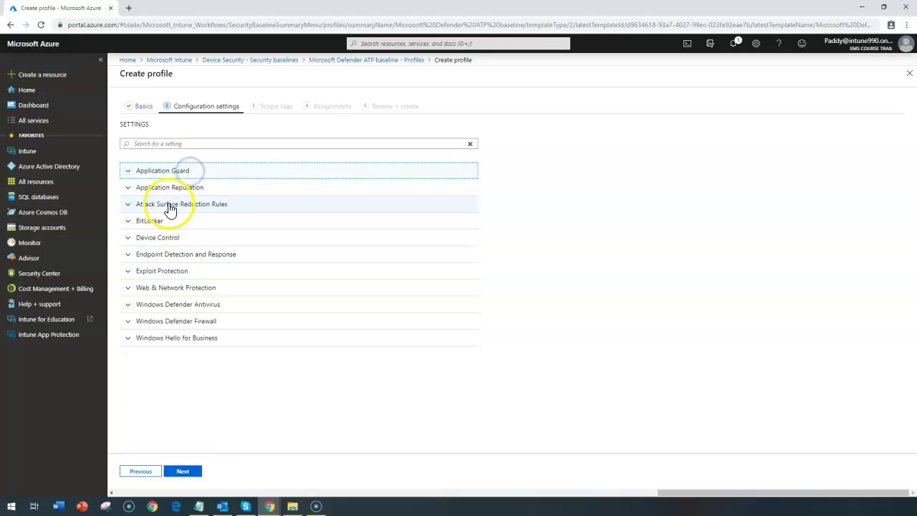
{"action": "left_click", "coordinate": [185, 192]}
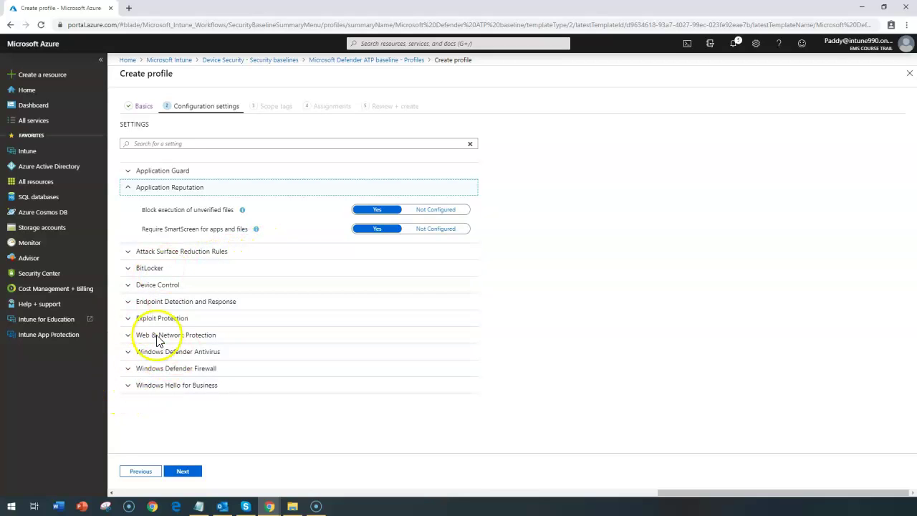
{"action": "left_click", "coordinate": [129, 322]}
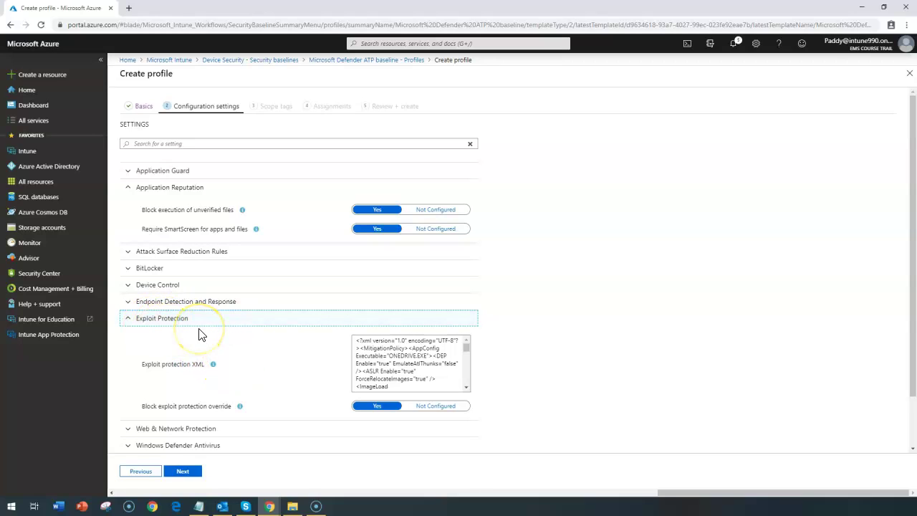
{"action": "left_click", "coordinate": [135, 319]}
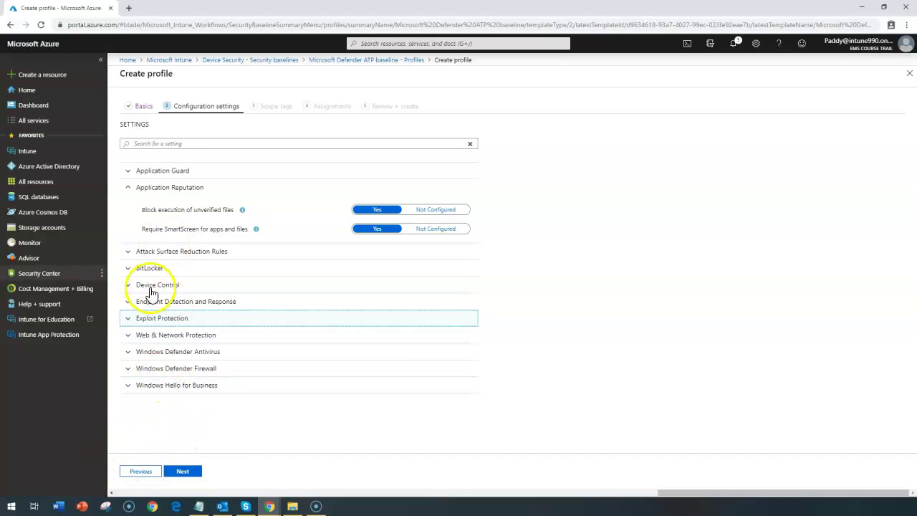
- Review the Windows Hello for Business and Windows Defender Firewall settings, collapsing both categories when done
{"action": "left_click", "coordinate": [175, 385]}
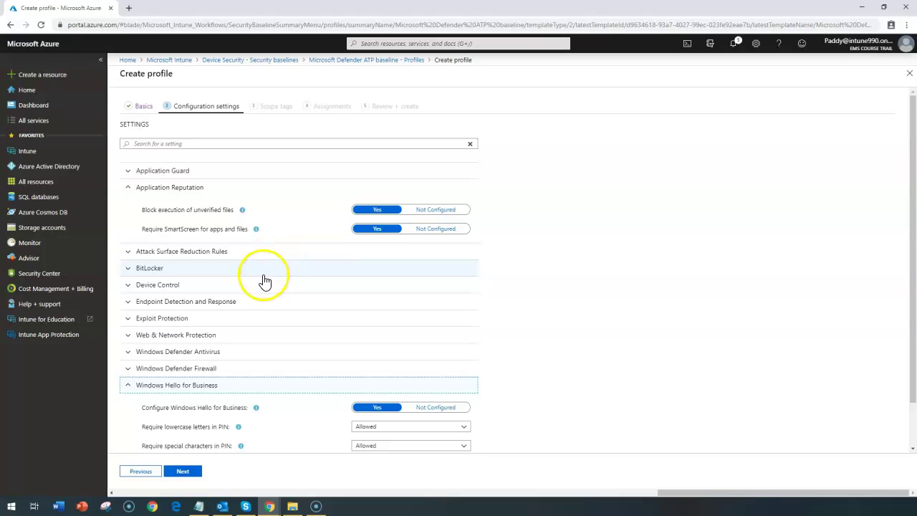
{"action": "scroll", "coordinate": [283, 269], "scroll_direction": "down", "scroll_amount": 2}
{"action": "left_click", "coordinate": [154, 319]}
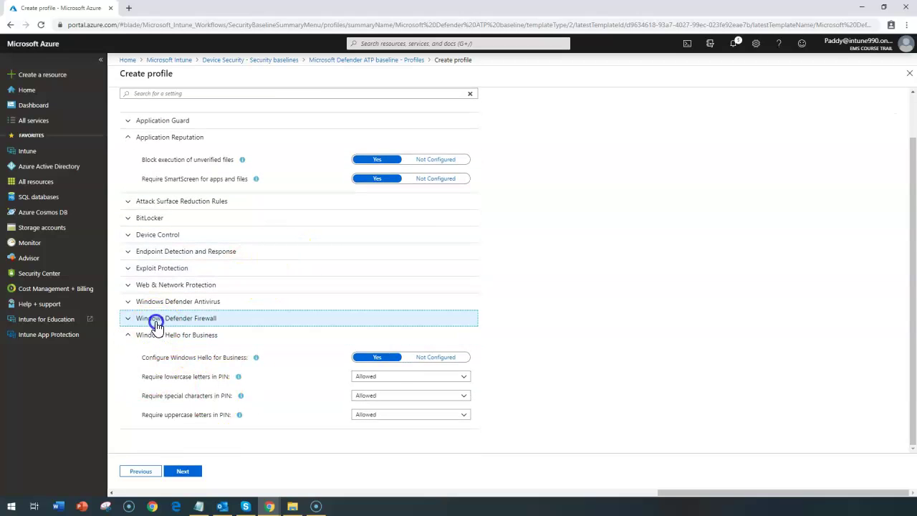
{"action": "scroll", "coordinate": [412, 429], "scroll_direction": "down", "scroll_amount": 3}
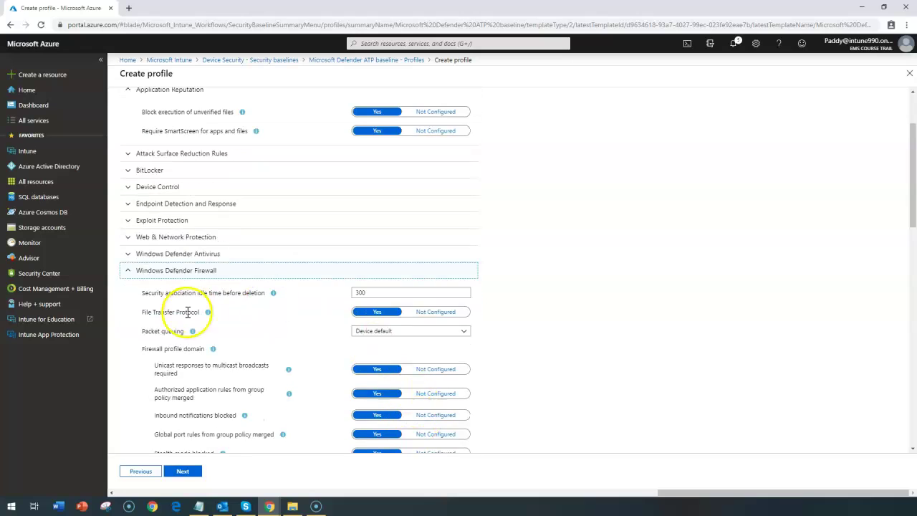
{"action": "scroll", "coordinate": [228, 324], "scroll_direction": "up", "scroll_amount": 3}
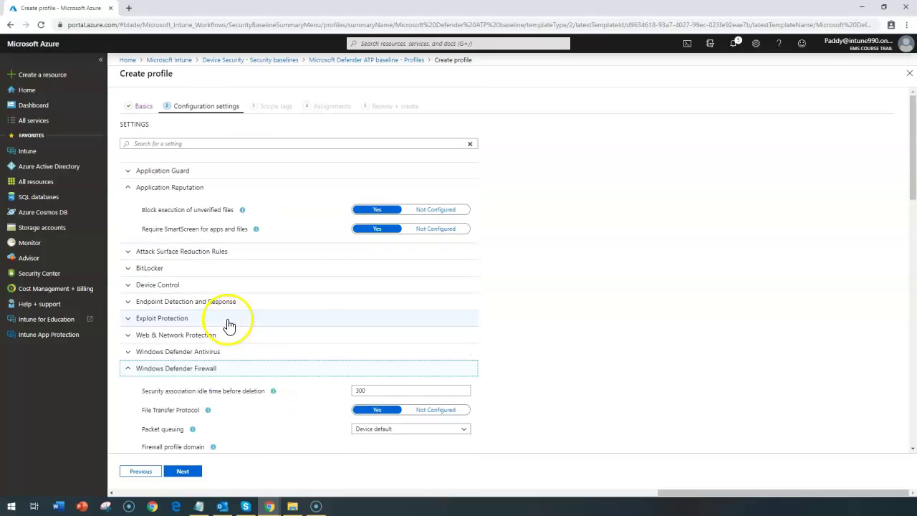
{"action": "left_click", "coordinate": [168, 371]}
{"action": "left_click", "coordinate": [163, 385]}
- Examine the Windows Defender Antivirus settings, including mail scanning, real-time monitoring and the CPU usage limit, and collapse the expanded categories
{"action": "left_click", "coordinate": [185, 350]}
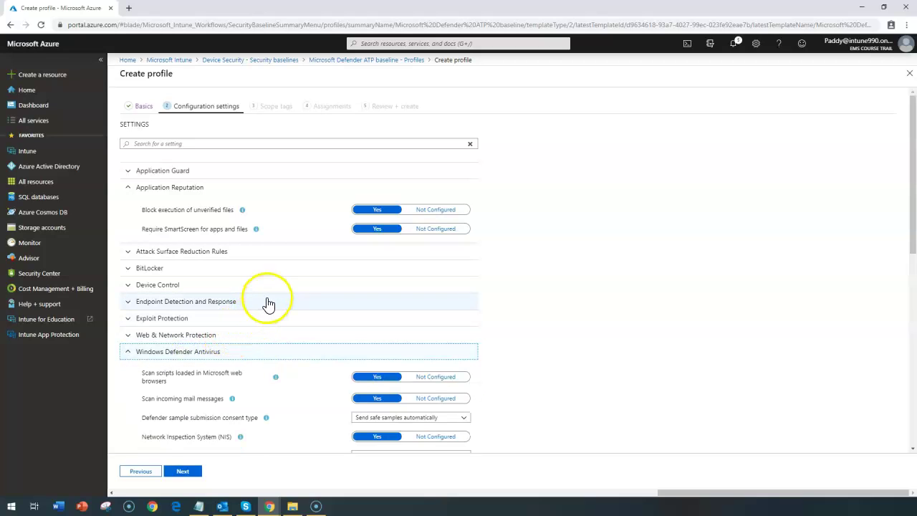
{"action": "scroll", "coordinate": [268, 305], "scroll_direction": "down", "scroll_amount": 3}
{"action": "left_click_drag", "start_coordinate": [155, 207], "coordinate": [222, 208]}
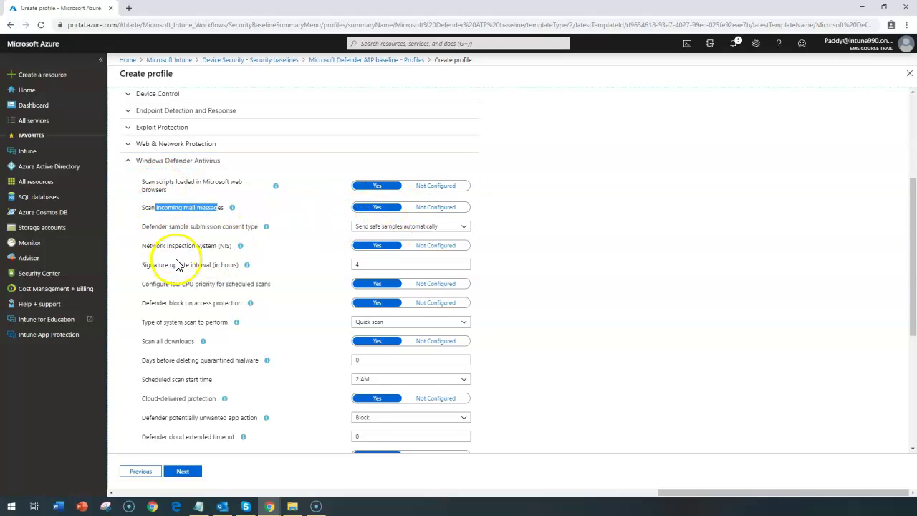
{"action": "scroll", "coordinate": [181, 259], "scroll_direction": "down", "scroll_amount": 2}
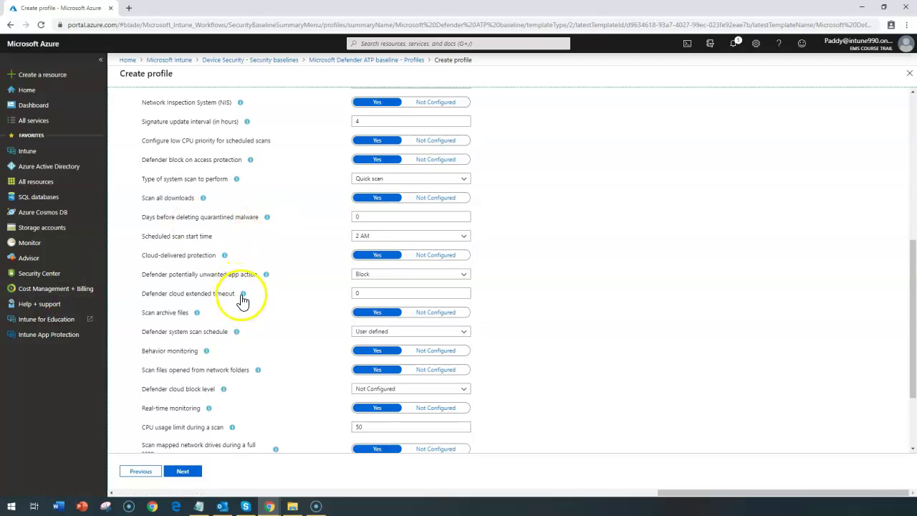
{"action": "scroll", "coordinate": [241, 283], "scroll_direction": "down", "scroll_amount": 3}
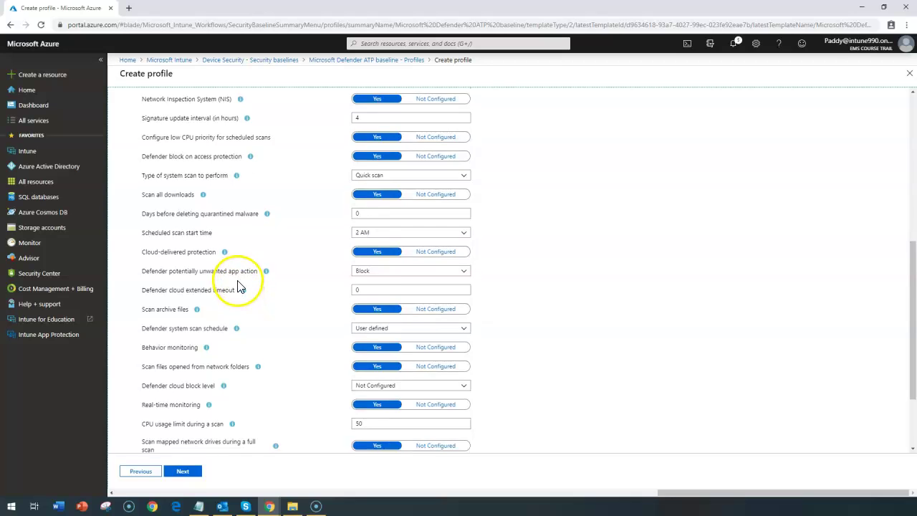
{"action": "left_click_drag", "start_coordinate": [188, 300], "coordinate": [321, 300]}
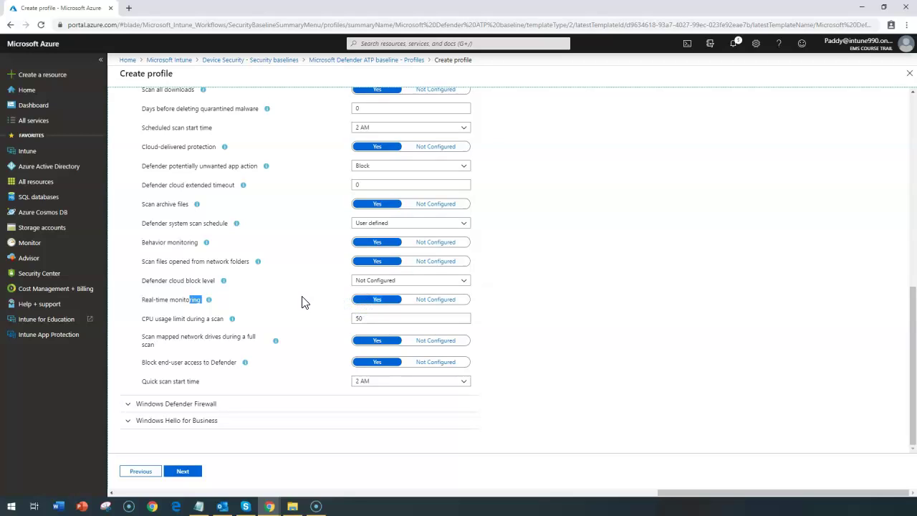
{"action": "left_click_drag", "start_coordinate": [150, 318], "coordinate": [195, 318]}
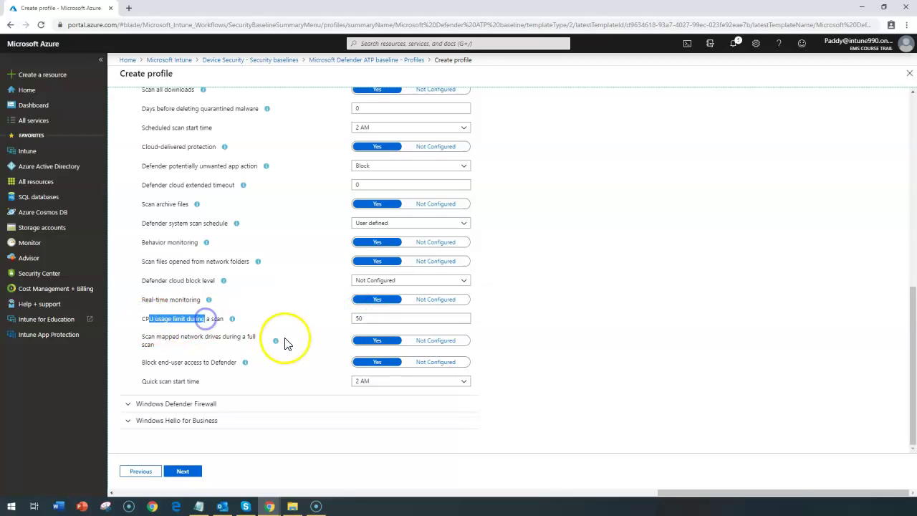
{"action": "left_click", "coordinate": [368, 318]}
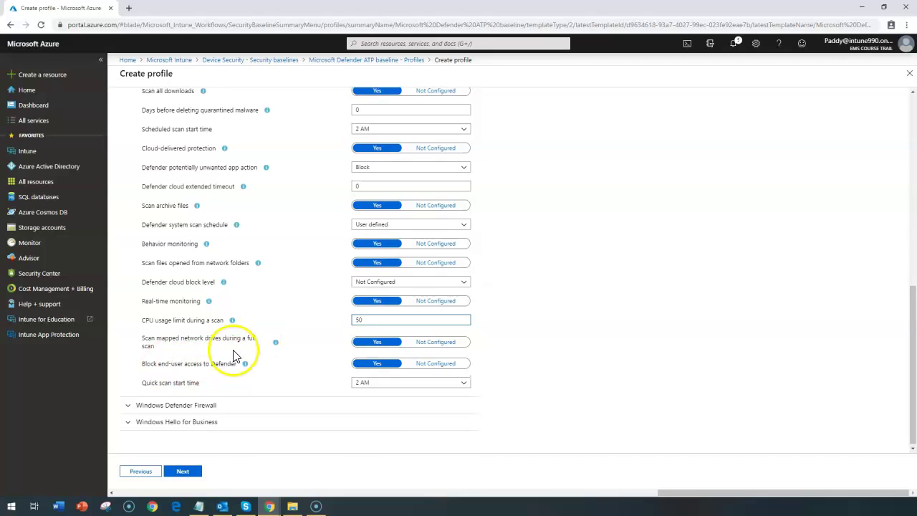
{"action": "scroll", "coordinate": [236, 362], "scroll_direction": "up", "scroll_amount": 10}
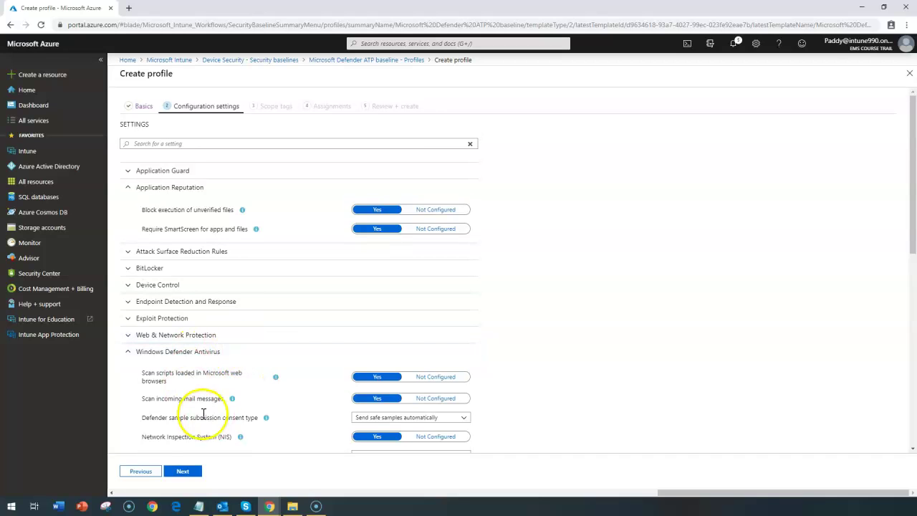
{"action": "left_click", "coordinate": [186, 351]}
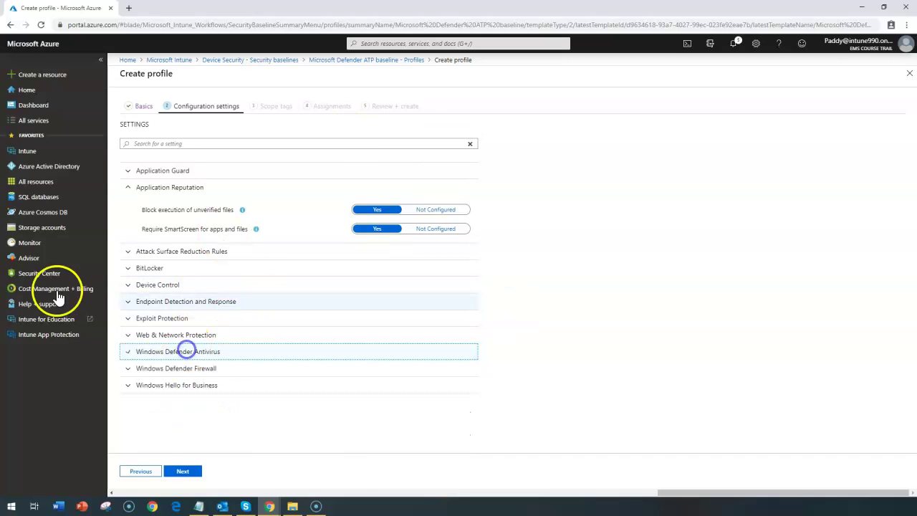
{"action": "left_click", "coordinate": [175, 188]}
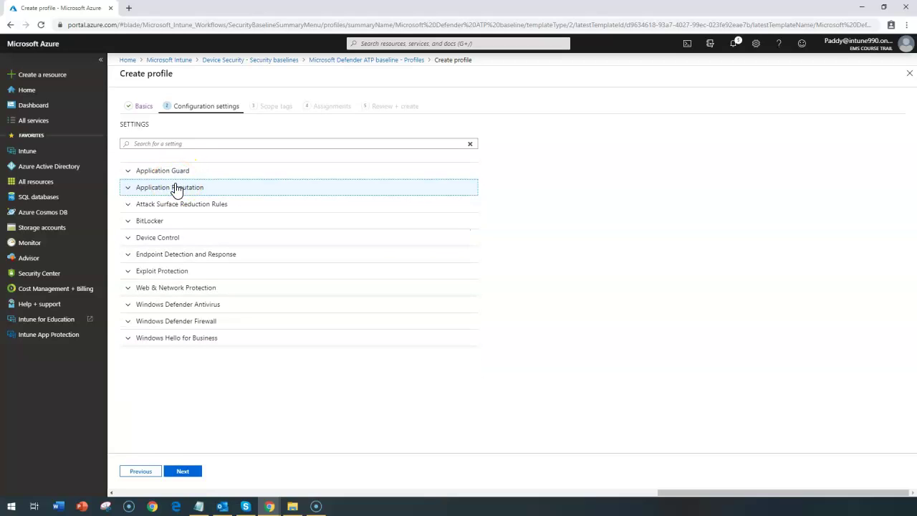
- Continue past the scope tags without adding any and include All Finance Users Group in the profile's assignments
{"action": "left_click", "coordinate": [194, 474]}
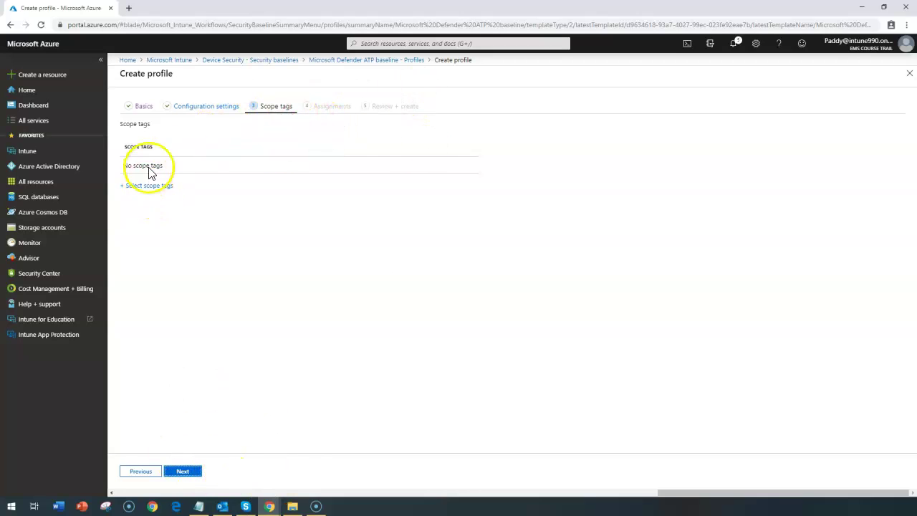
{"action": "left_click", "coordinate": [188, 470]}
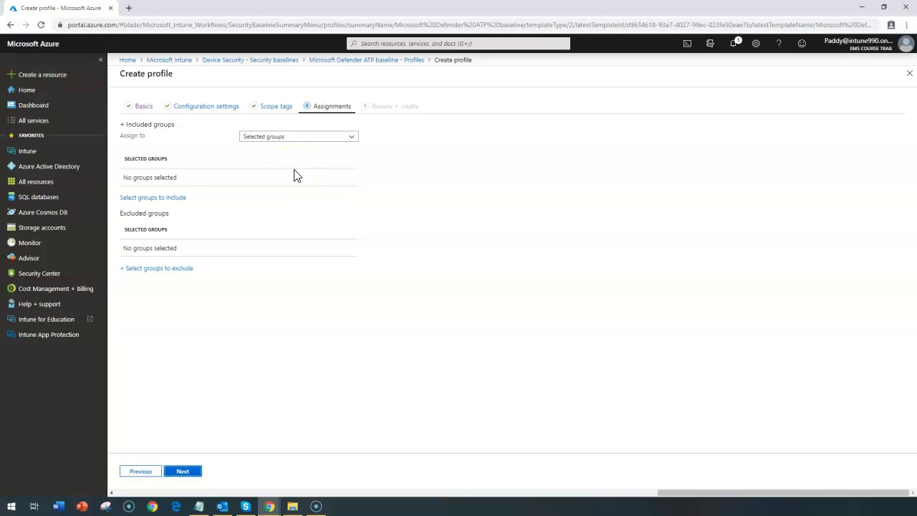
{"action": "left_click", "coordinate": [291, 137]}
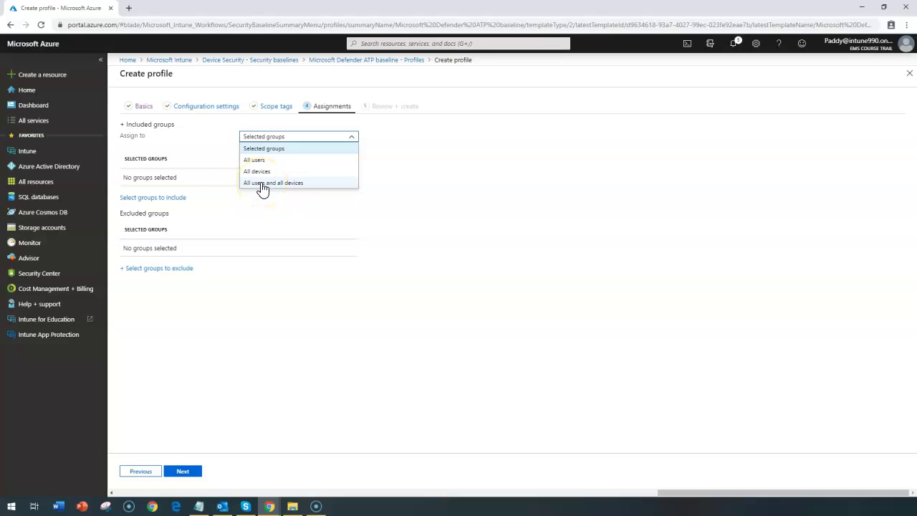
{"action": "left_click", "coordinate": [272, 228]}
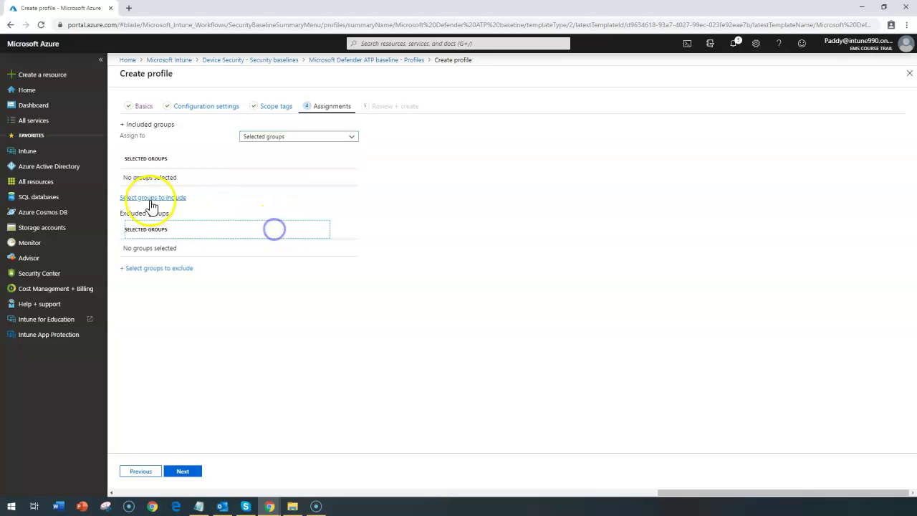
{"action": "left_click", "coordinate": [165, 199]}
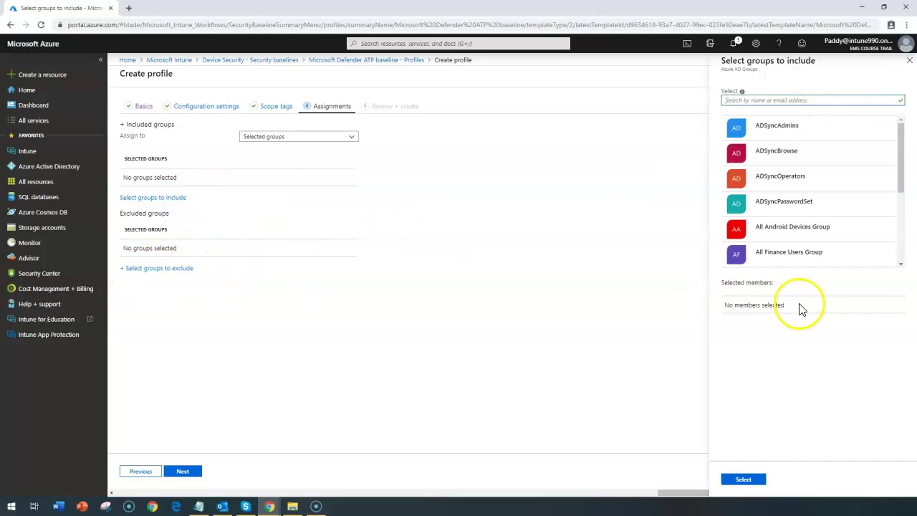
{"action": "left_click", "coordinate": [796, 257]}
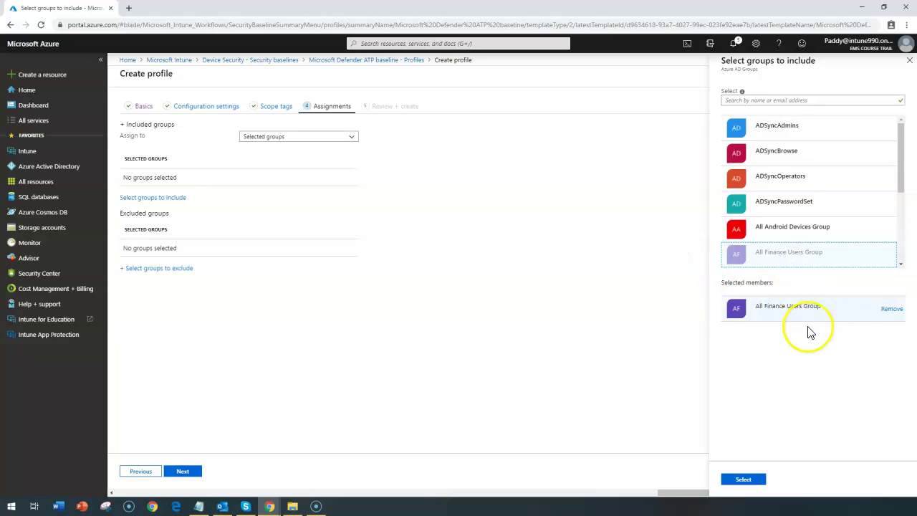
{"action": "left_click", "coordinate": [749, 479]}
- Exclude the All-EMS-Enabled-Users group from the profile's assignments
{"action": "left_click", "coordinate": [179, 270]}
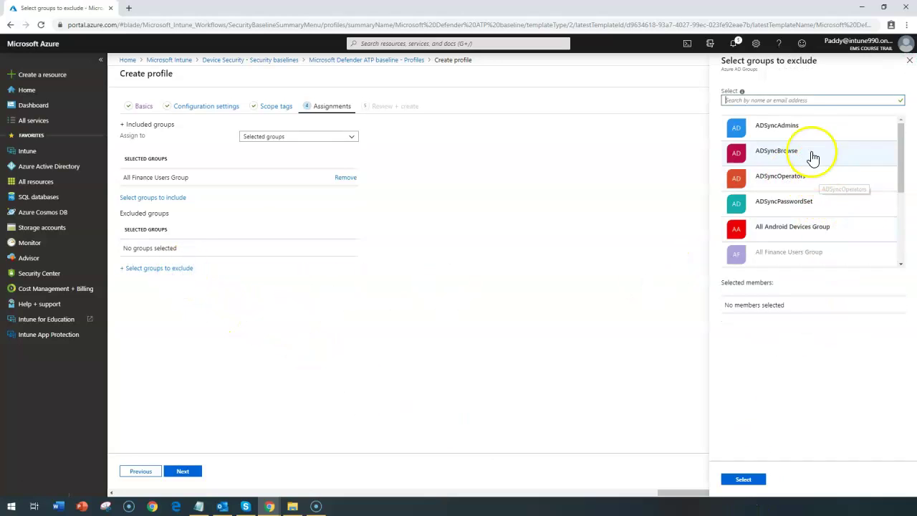
{"action": "scroll", "coordinate": [789, 207], "scroll_direction": "down", "scroll_amount": 3}
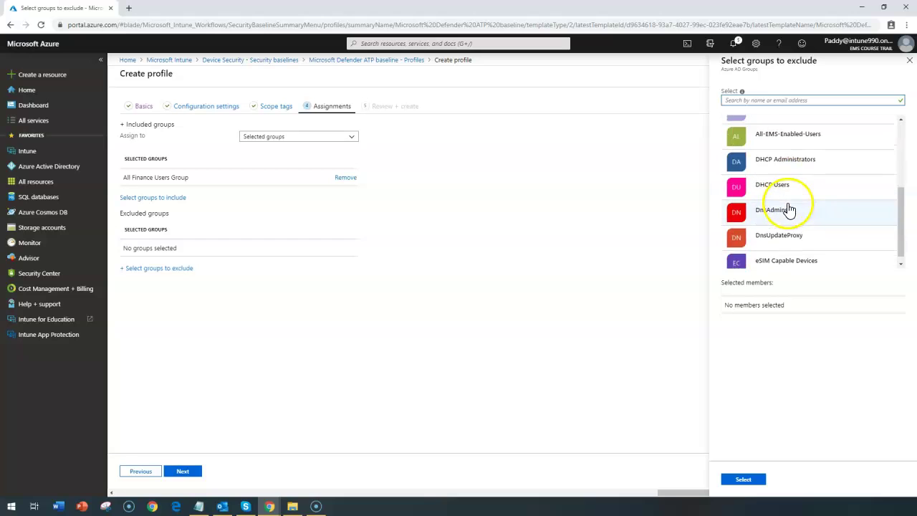
{"action": "scroll", "coordinate": [816, 203], "scroll_direction": "down", "scroll_amount": 1}
{"action": "left_click", "coordinate": [821, 123]}
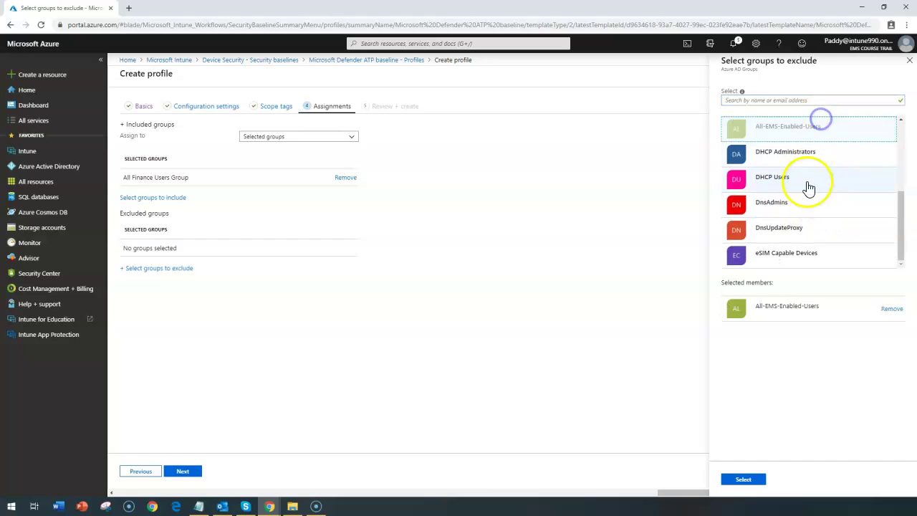
{"action": "left_click", "coordinate": [762, 479]}
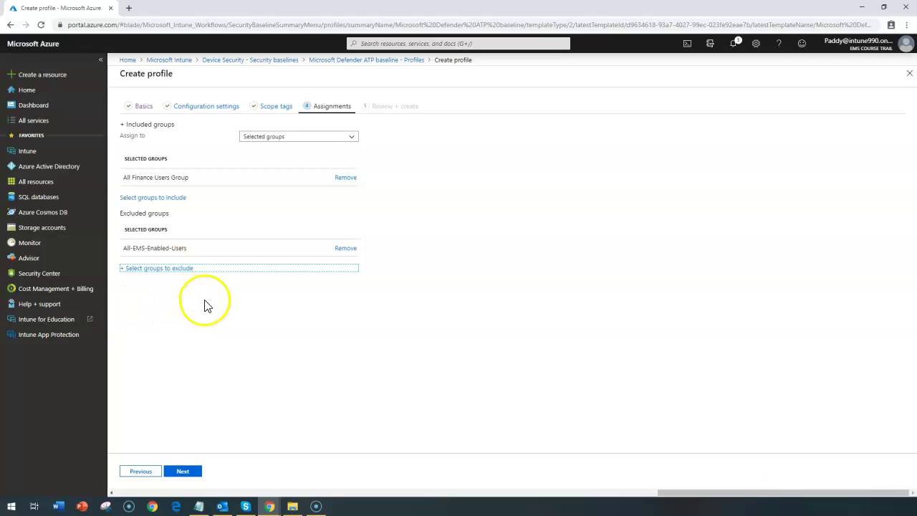
{"action": "left_click_drag", "start_coordinate": [181, 247], "coordinate": [420, 259]}
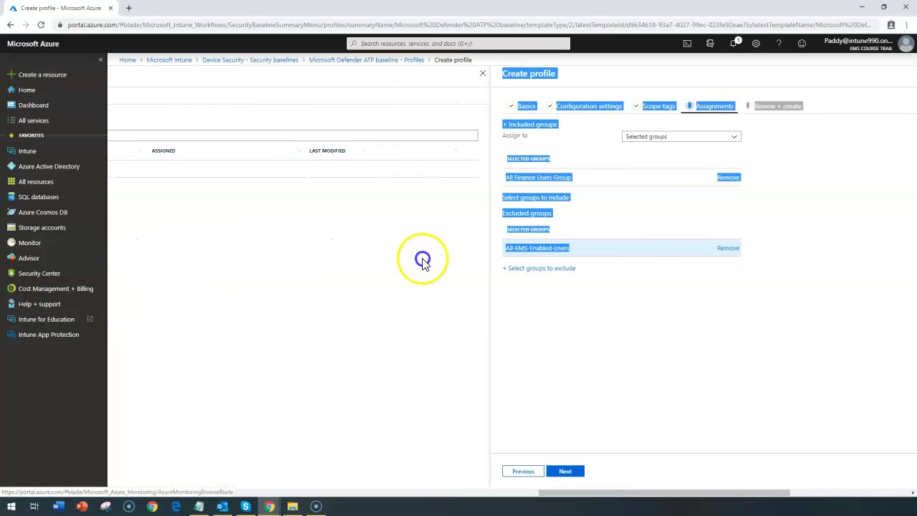
- Remove All-EMS-Enabled-Users from the excluded groups and create the ATP Demo profile with only All Finance Users Group assigned
{"action": "left_click", "coordinate": [636, 322]}
{"action": "left_click_drag", "start_coordinate": [539, 265], "coordinate": [671, 494]}
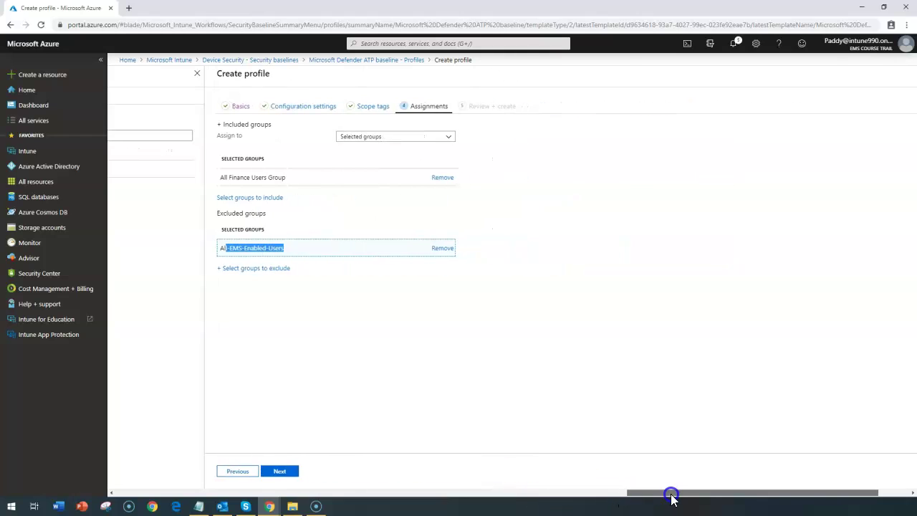
{"action": "left_click", "coordinate": [442, 249]}
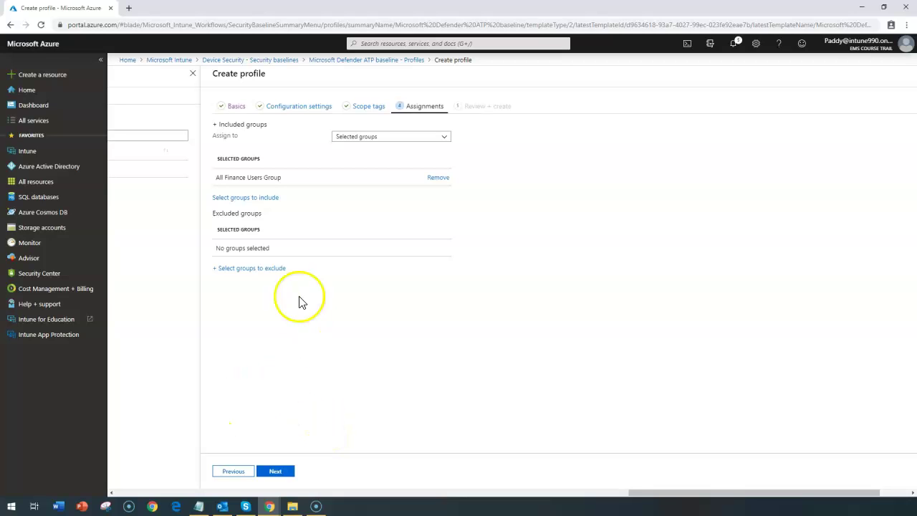
{"action": "left_click", "coordinate": [243, 268]}
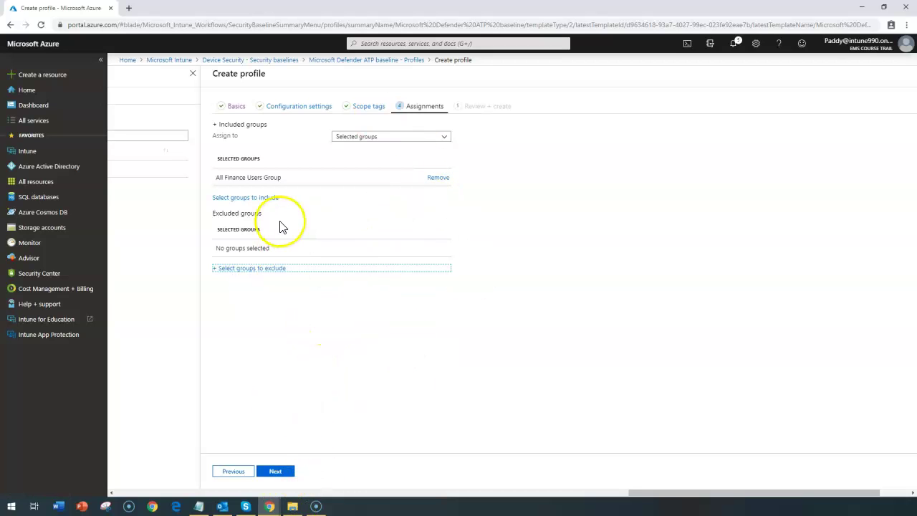
{"action": "left_click_drag", "start_coordinate": [262, 214], "coordinate": [224, 209]}
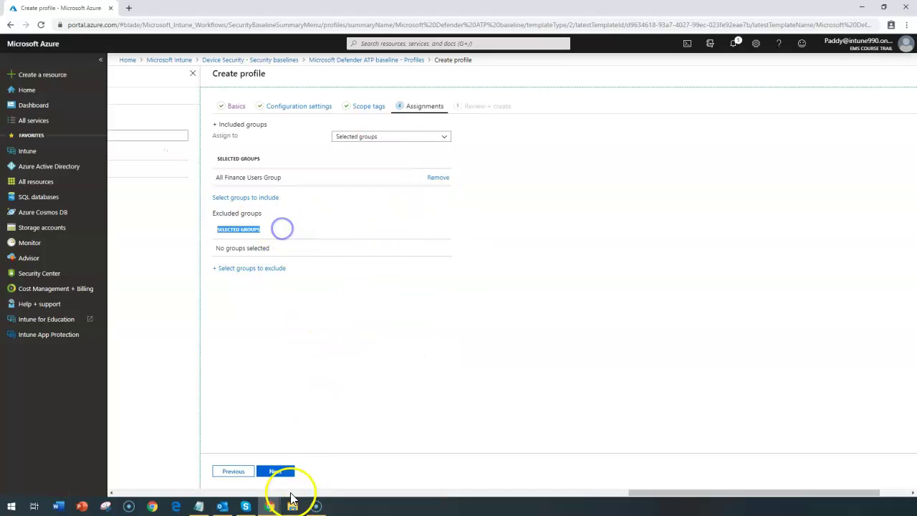
{"action": "left_click", "coordinate": [283, 471]}
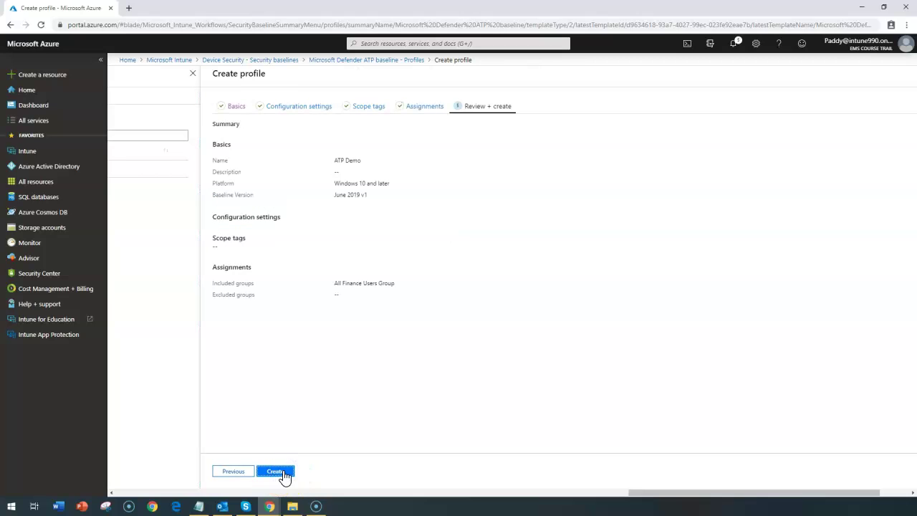
{"action": "left_click", "coordinate": [284, 474]}
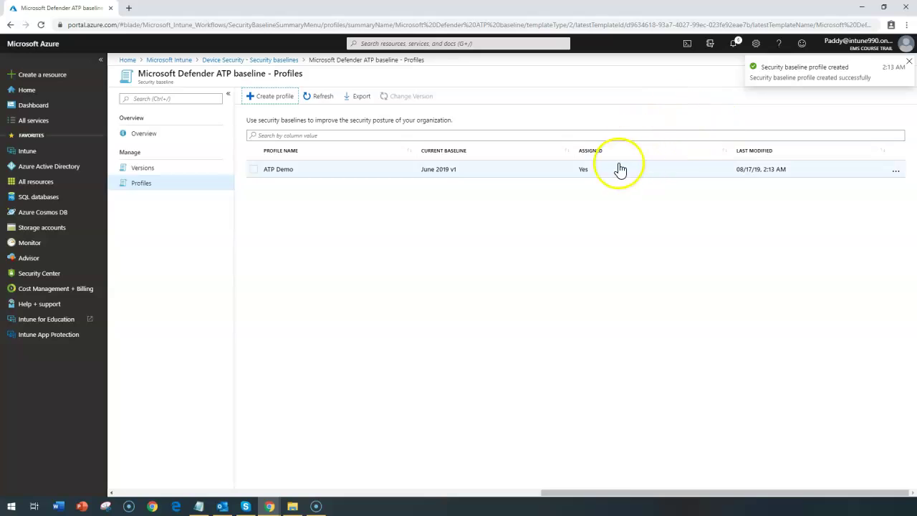
- Check the associated profiles of the Microsoft Defender ATP baseline, close its profile list and reload the security baselines overview
{"action": "left_click_drag", "start_coordinate": [667, 497], "coordinate": [313, 499]}
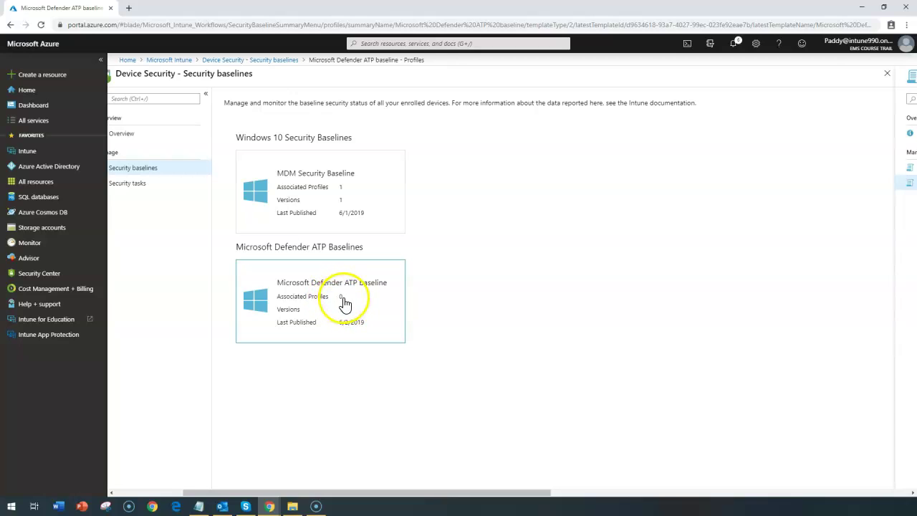
{"action": "left_click", "coordinate": [494, 189]}
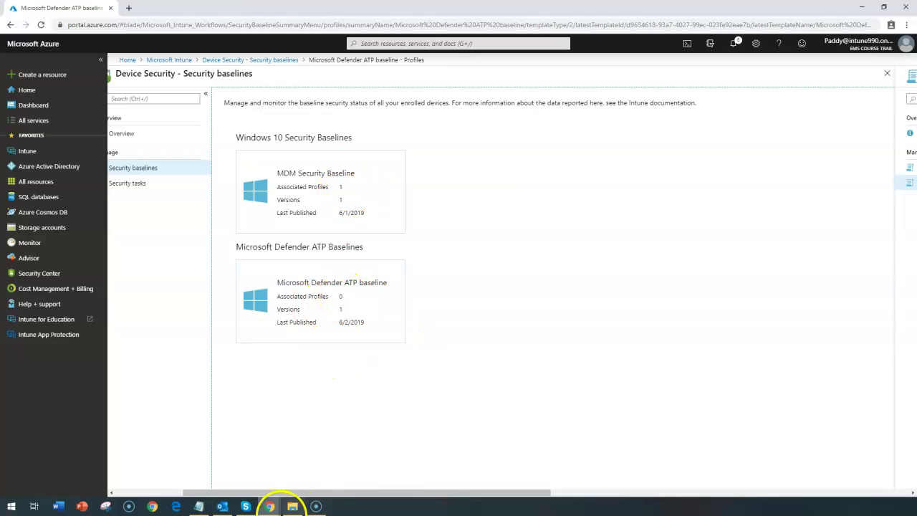
{"action": "left_click_drag", "start_coordinate": [337, 492], "coordinate": [555, 492]}
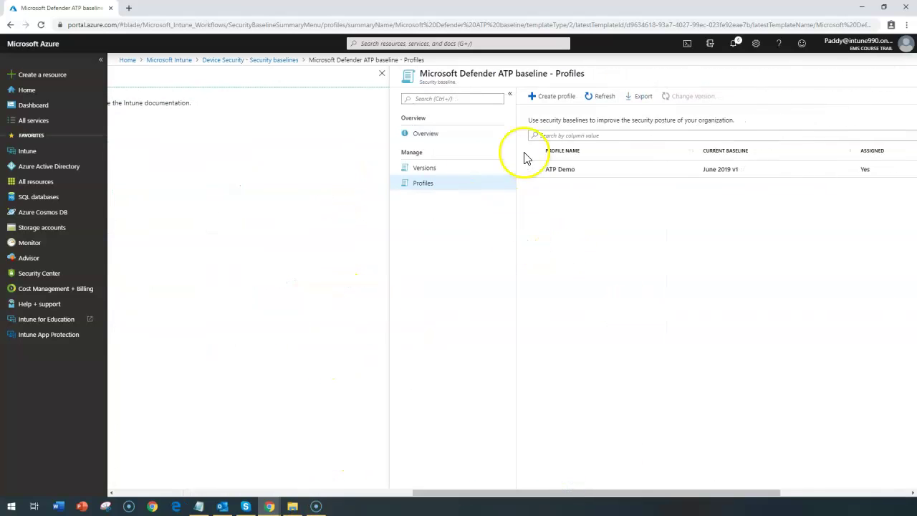
{"action": "left_click_drag", "start_coordinate": [654, 492], "coordinate": [828, 478]}
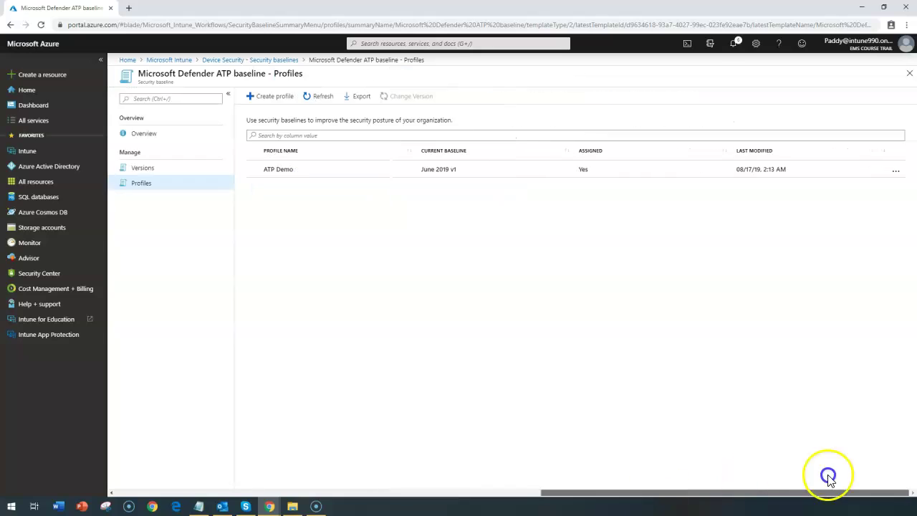
{"action": "left_click", "coordinate": [908, 73]}
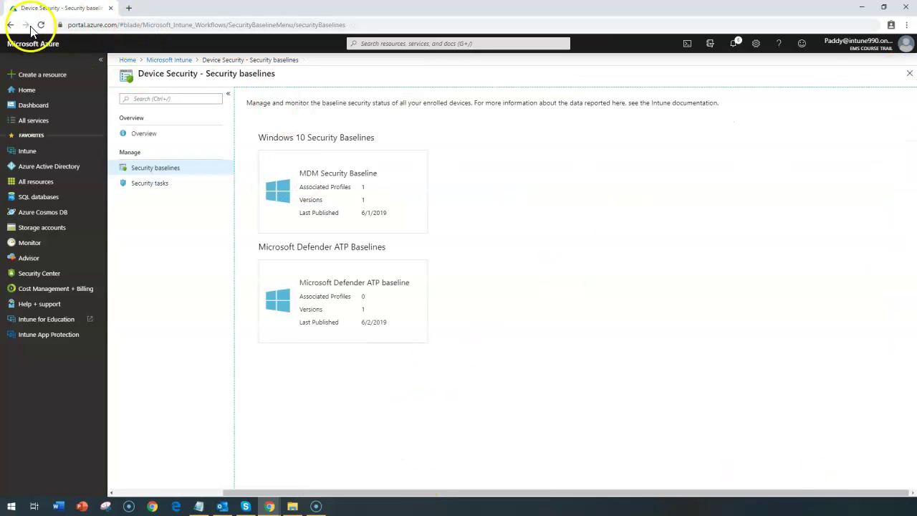
{"action": "left_click", "coordinate": [149, 166]}
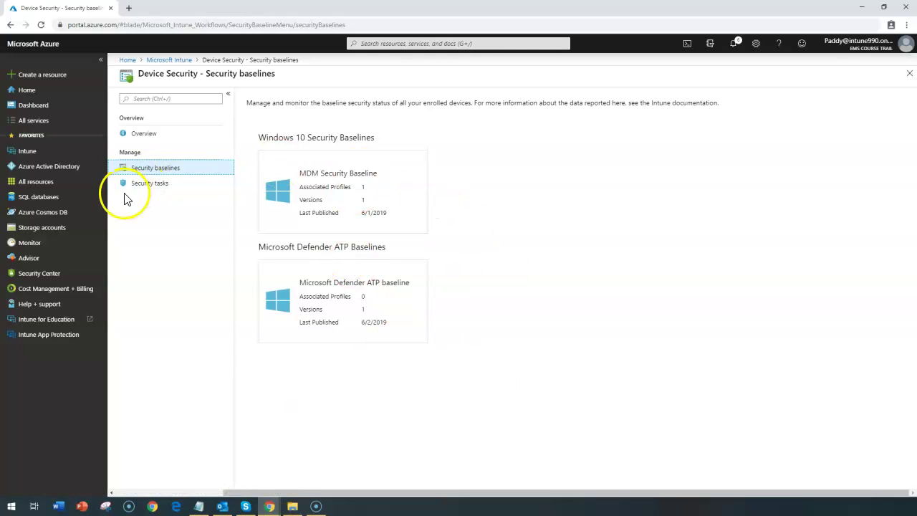
- Examine both version update methods for the Demo Security Baselines profile in the MDM Security Baseline, and cancel without changing the version
{"action": "left_click", "coordinate": [152, 183]}
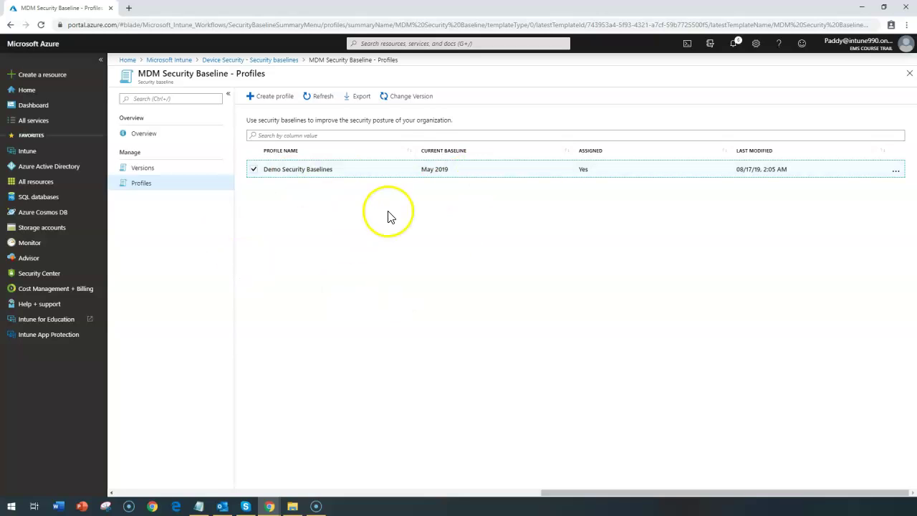
{"action": "left_click", "coordinate": [422, 100]}
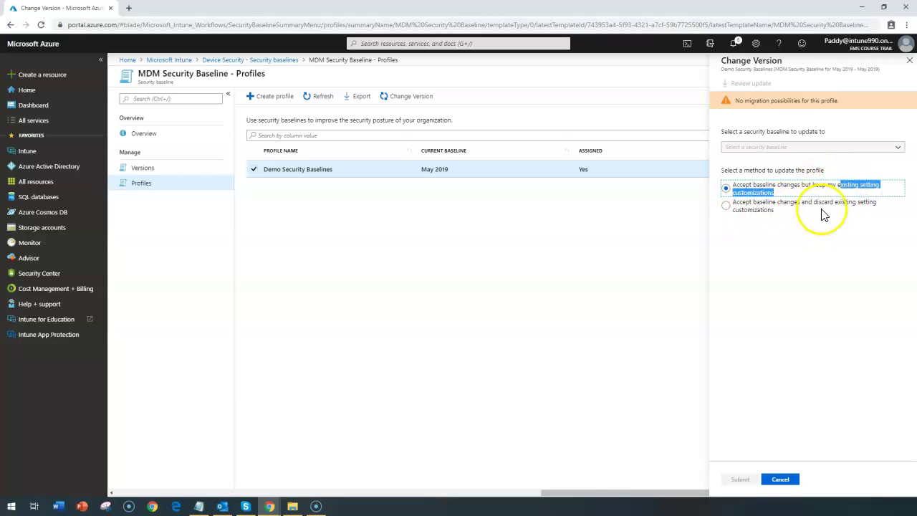
{"action": "left_click_drag", "start_coordinate": [815, 202], "coordinate": [848, 209]}
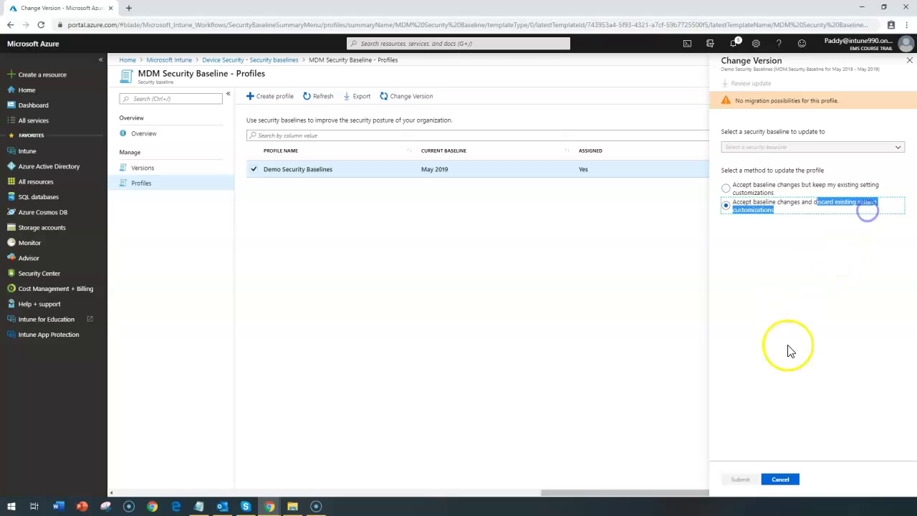
{"action": "left_click", "coordinate": [737, 187]}
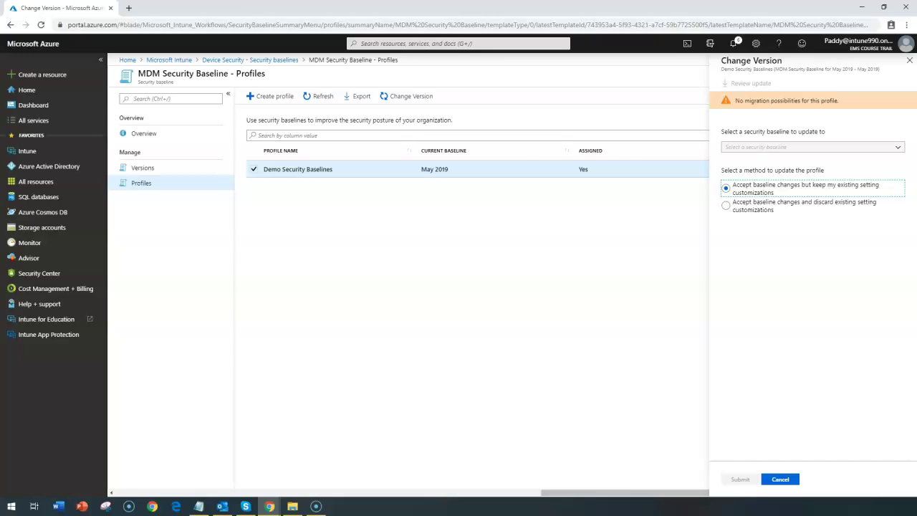
{"action": "left_click", "coordinate": [803, 208]}
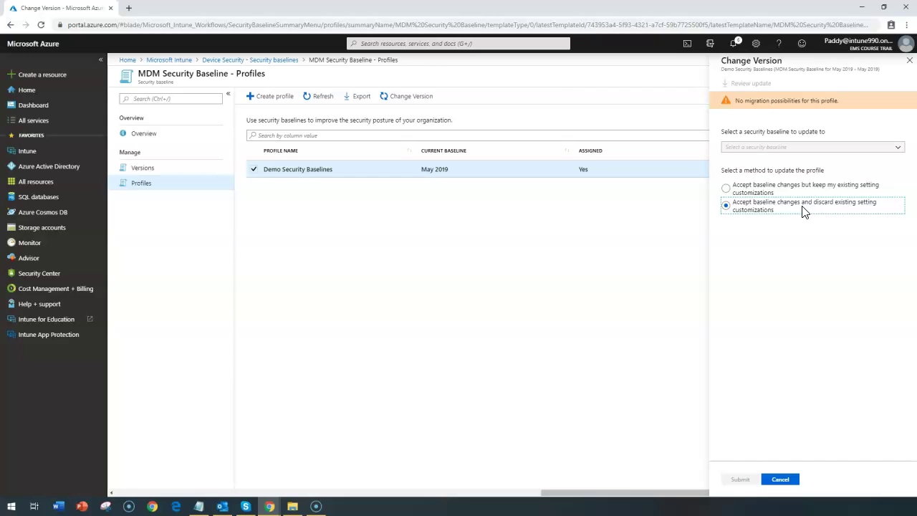
{"action": "left_click", "coordinate": [756, 189]}
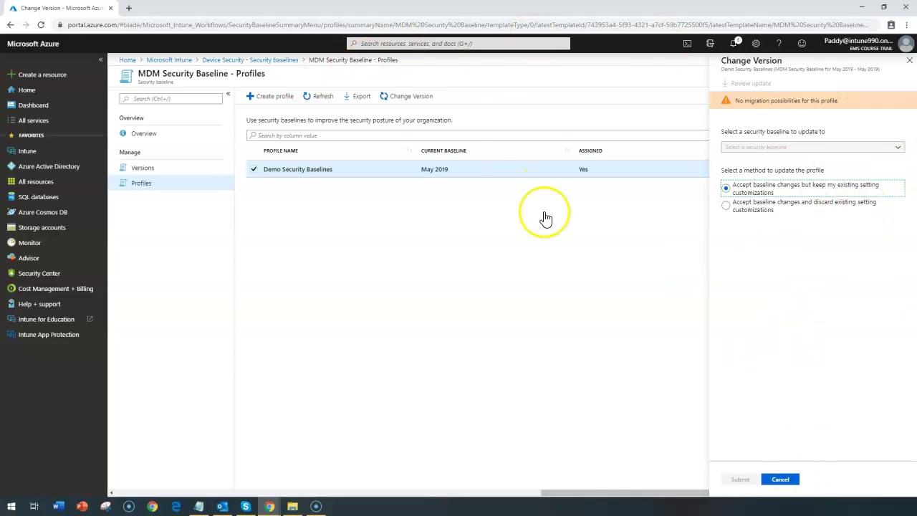
{"action": "left_click", "coordinate": [780, 478]}
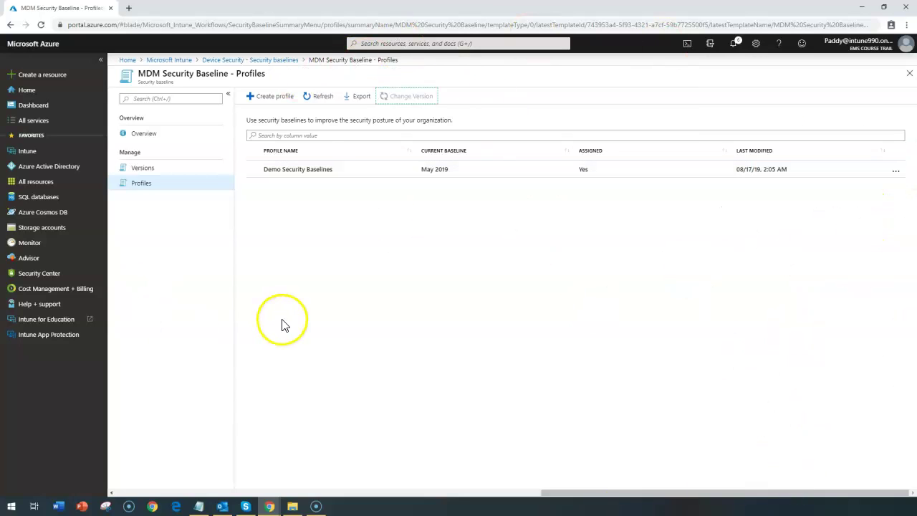